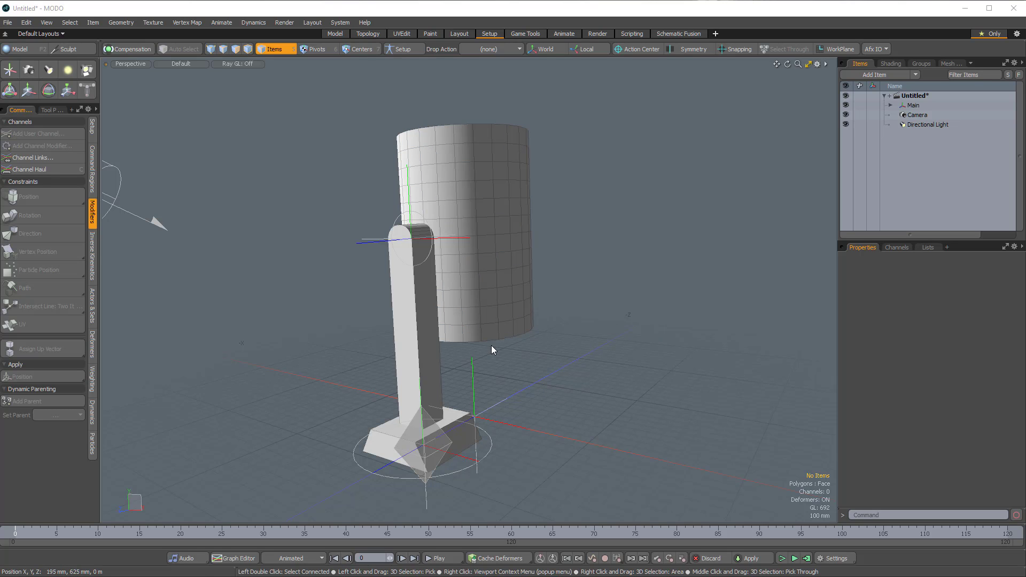
Step: Move the Foot control of the finished leg rig about 385 mm along X as a test and undo the move
left_click(457, 471)
left_click_drag(457, 471, 623, 424, "alt")
key("w")
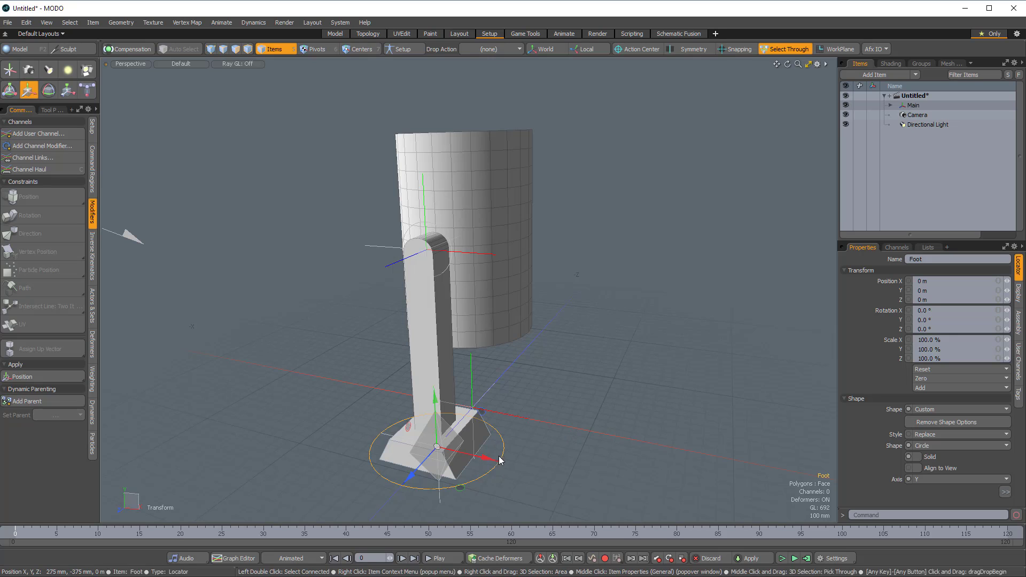
left_click_drag(492, 460, 538, 472)
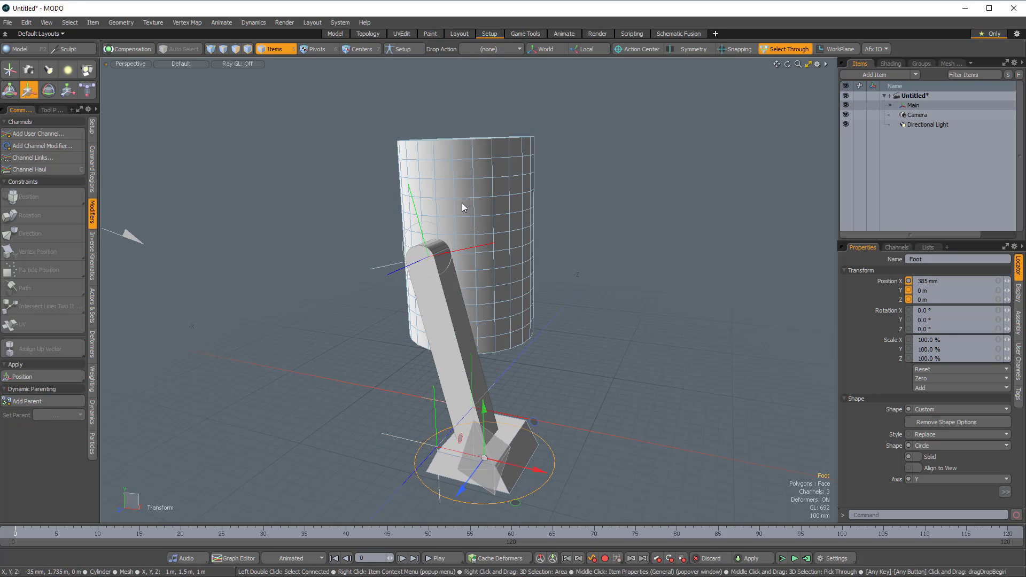
mouse_move(537, 467)
left_mouse_down()
mouse_move(396, 432)
mouse_move(539, 470)
left_mouse_up()
key("ctrl+z")
left_click_drag(573, 425, 591, 338, "alt")
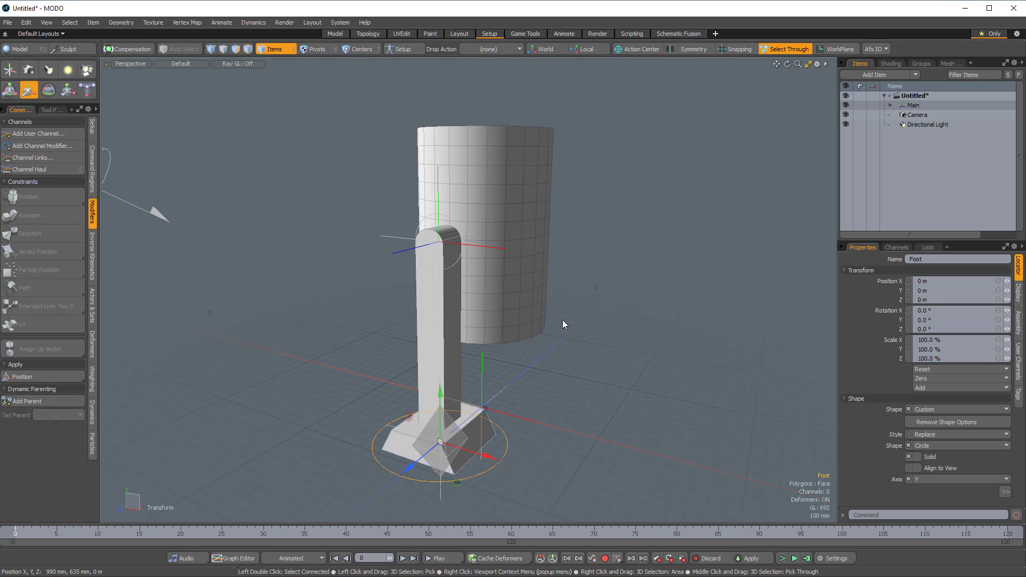
left_click_drag(604, 364, 603, 418, "alt")
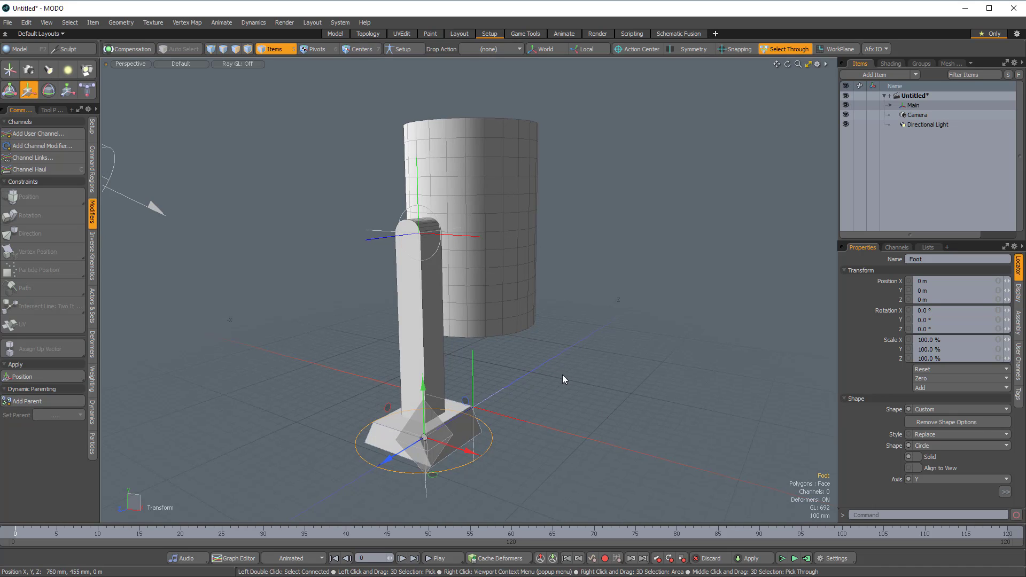
Step: Create a new scene and add a locator named Foot
key("ctrl+n")
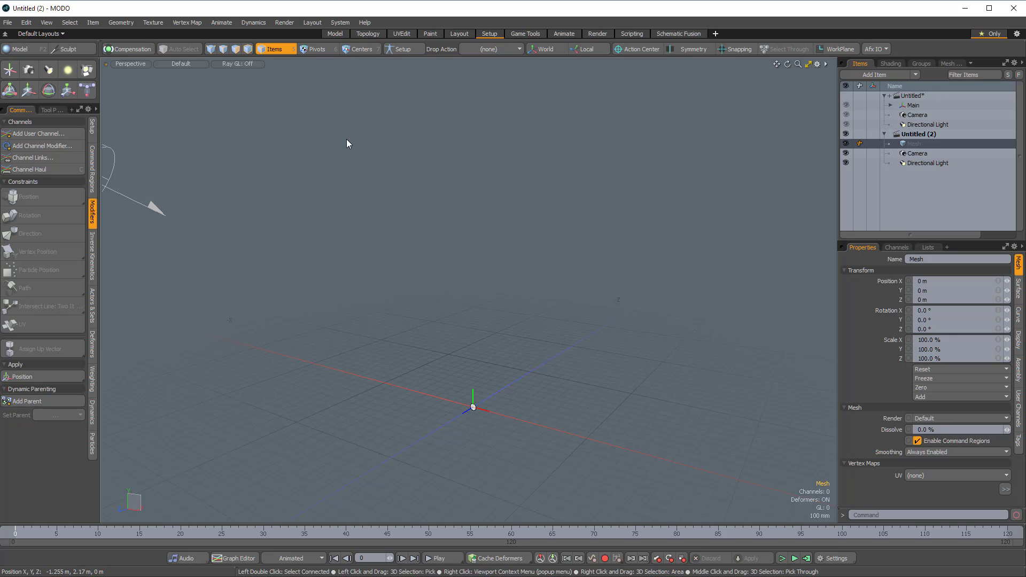
left_click(9, 70)
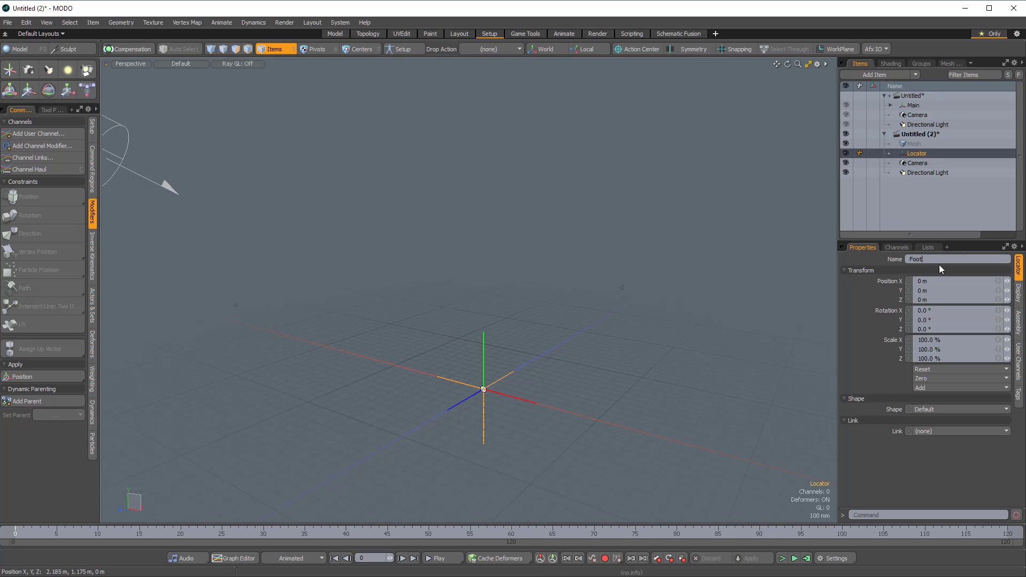
key("Return")
Step: Give the Foot locator a custom Circle shape aligned to the Y axis with Solid turned off
left_click(941, 408)
left_click(954, 413)
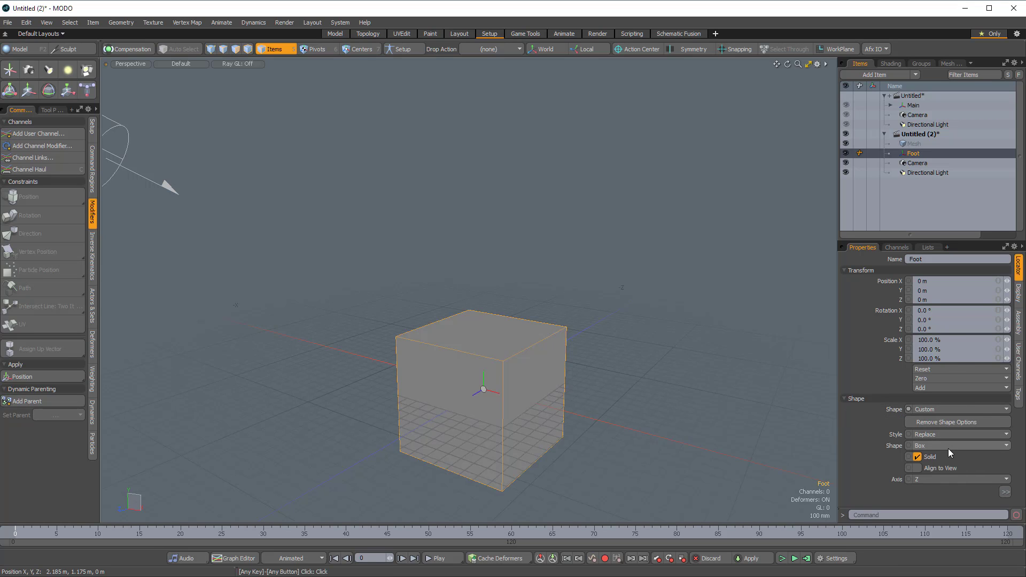
left_click(948, 446)
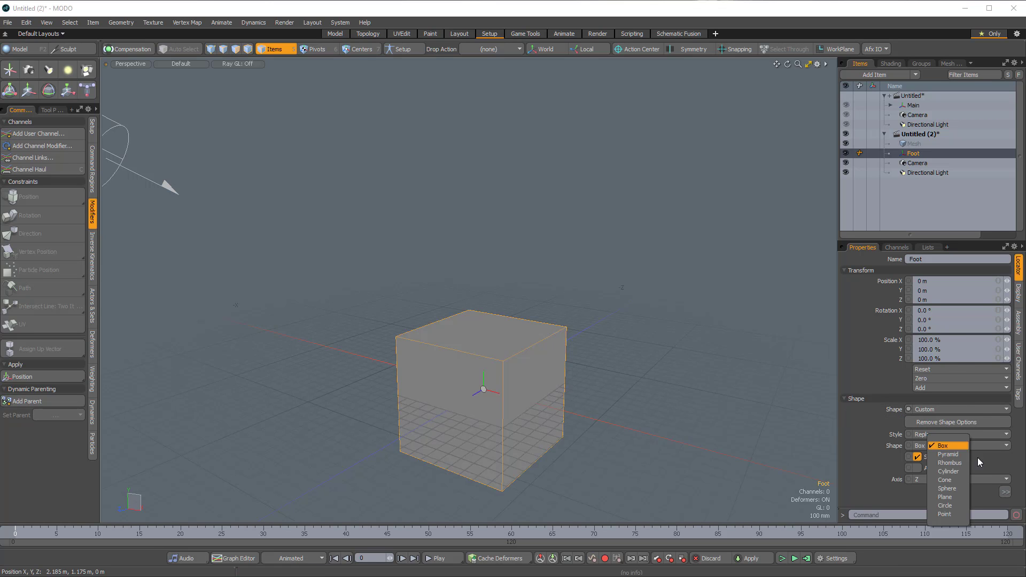
left_click(944, 506)
left_click(950, 478)
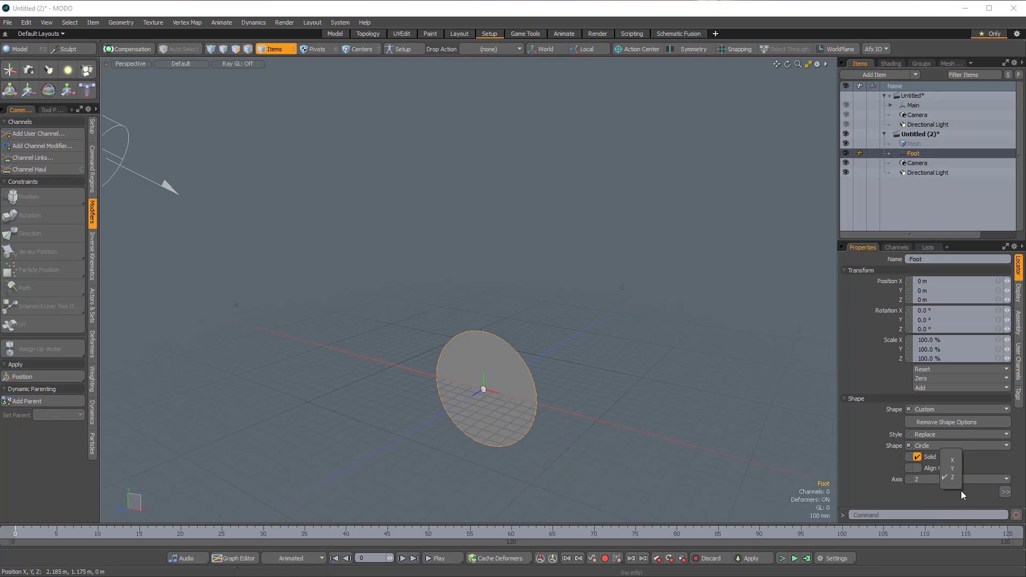
left_click(952, 468)
left_click(916, 457)
Step: Add a second locator at the origin and name it Ankle
left_click_drag(641, 348, 555, 377, "alt")
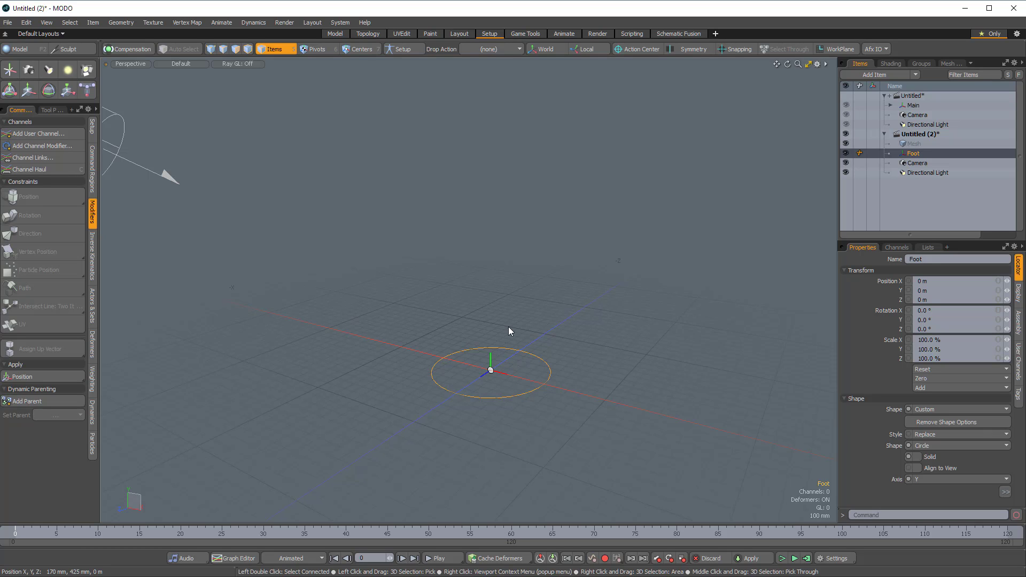
left_click_drag(498, 322, 510, 333, "alt+shift")
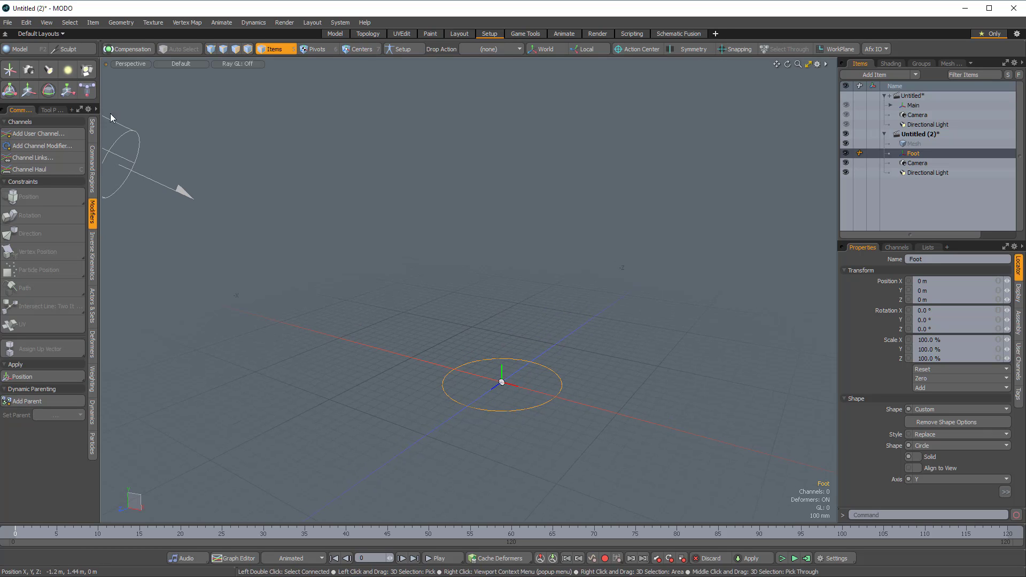
left_click(10, 90)
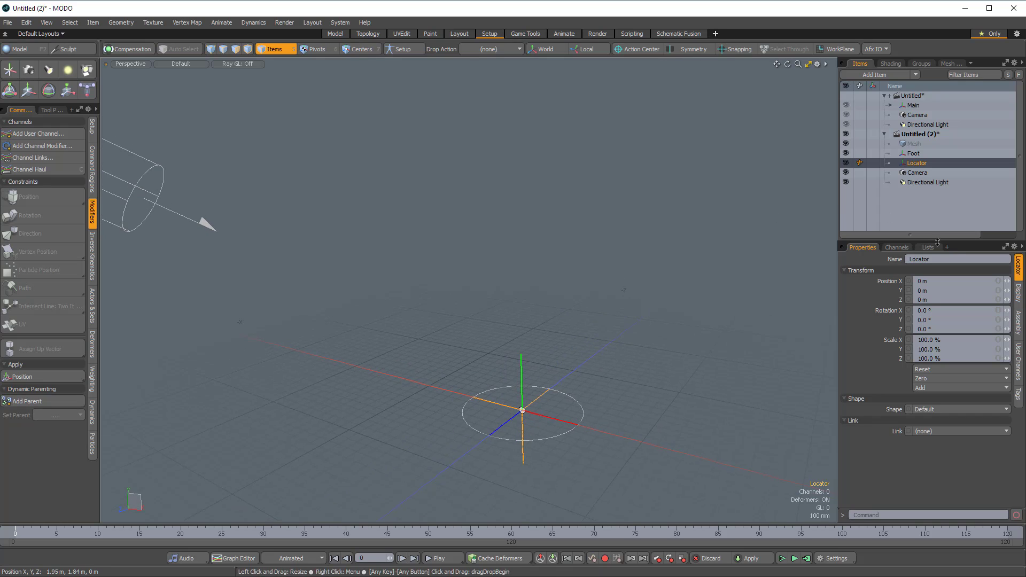
left_click(947, 259)
type("Ank")
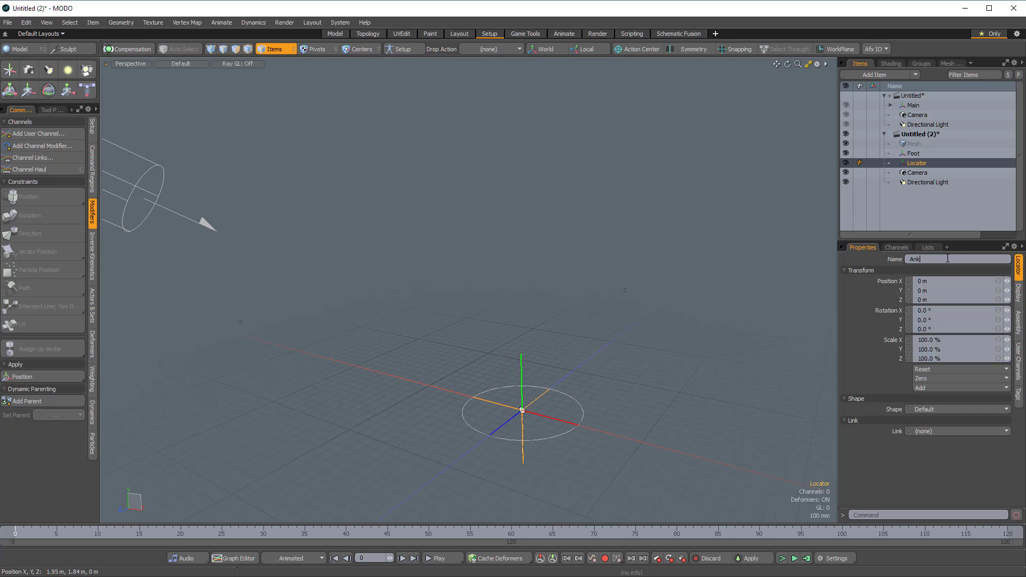
type("le")
key("Return")
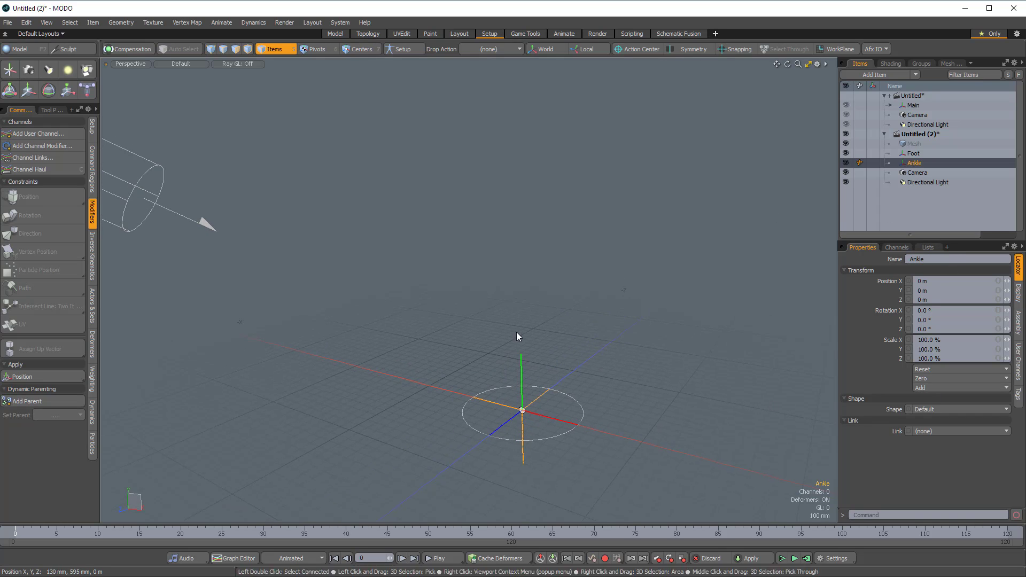
Step: Give the Ankle locator a custom Rhombus shape aligned to the Y axis
left_click_drag(522, 332, 495, 358, "alt")
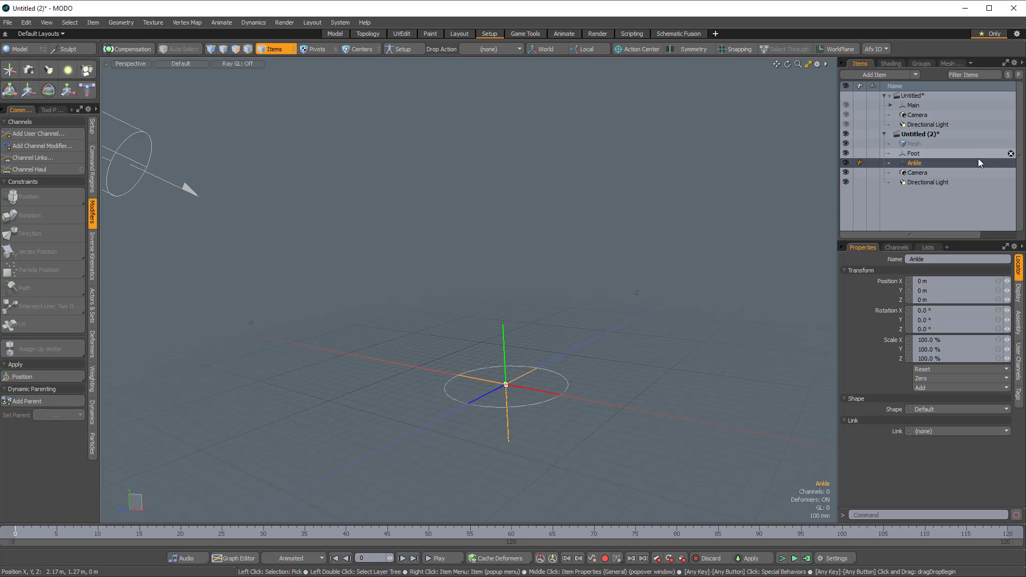
left_click(952, 431)
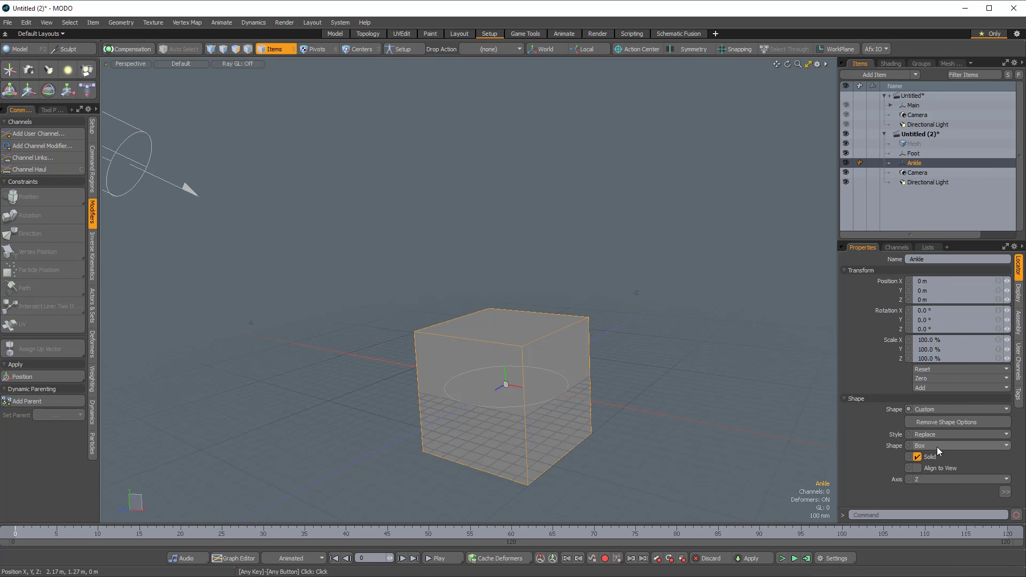
left_click(940, 444)
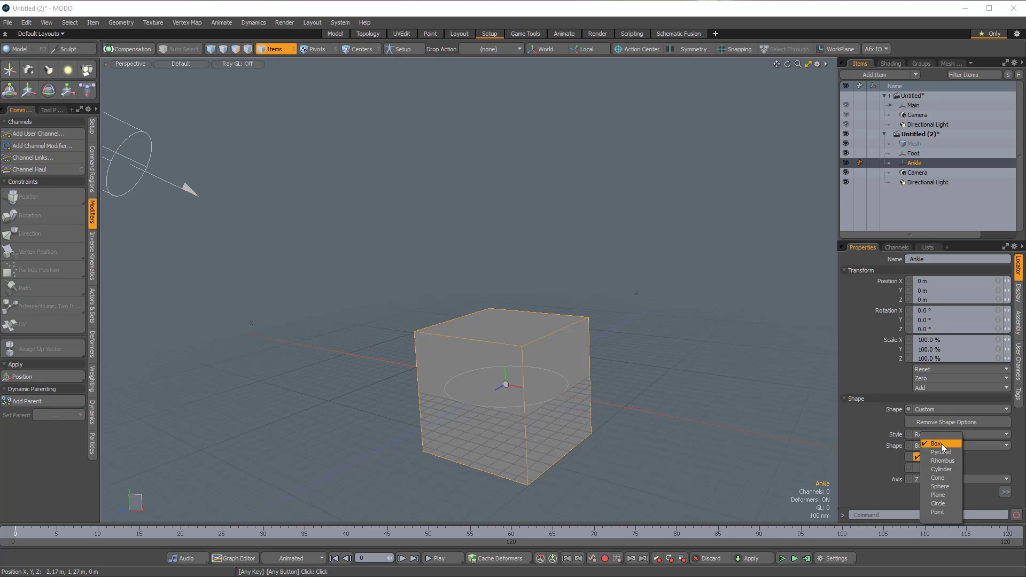
left_click(943, 464)
left_click(954, 479)
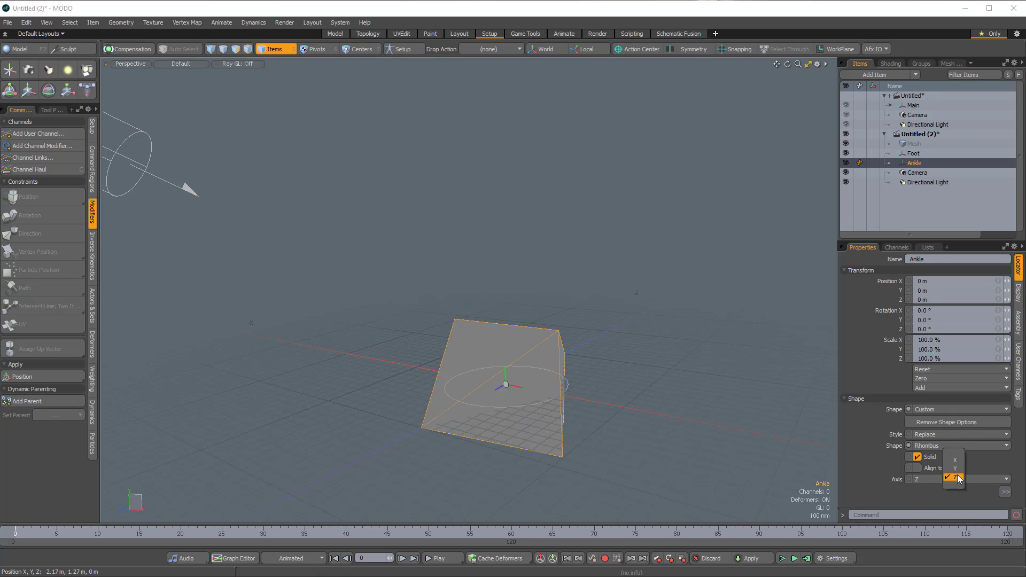
left_click(955, 469)
Step: Set the Ankle shape's size to 0.2 m on all three axes and deselect the locator
left_click(1000, 490)
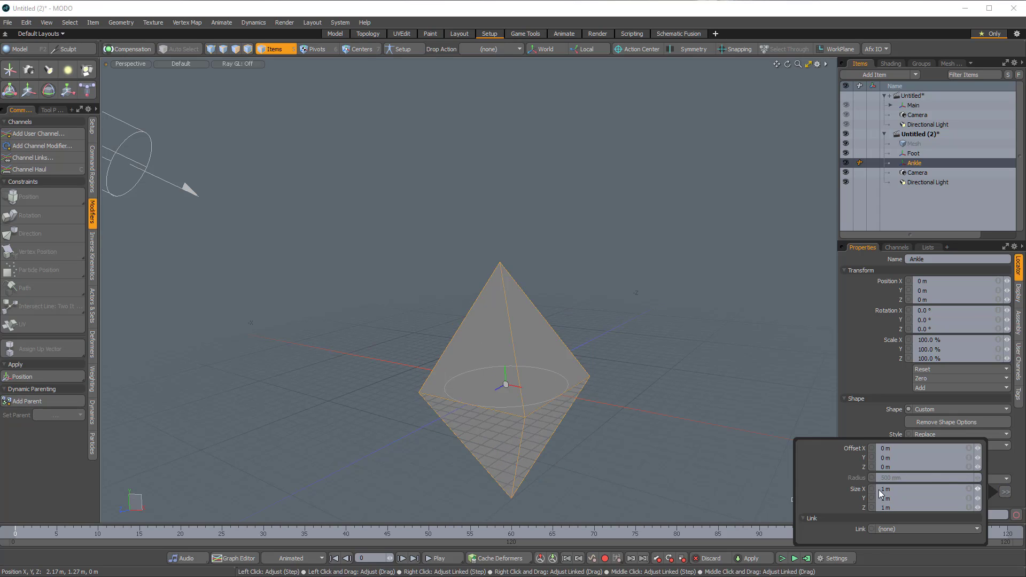
left_click(899, 489)
type(".2")
key("ctrl+Return")
left_click_drag(641, 316, 614, 328, "alt+shift")
left_click(633, 321)
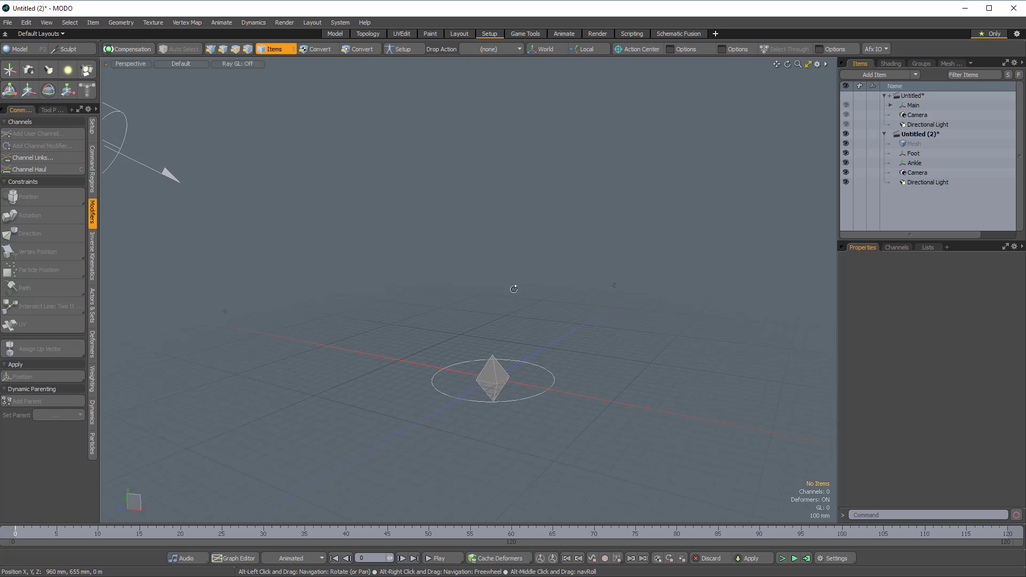
Step: Add a third locator and move it up 1 m along Y, directly above the Ankle
left_click(9, 69)
left_click_drag(358, 238, 511, 318, "alt")
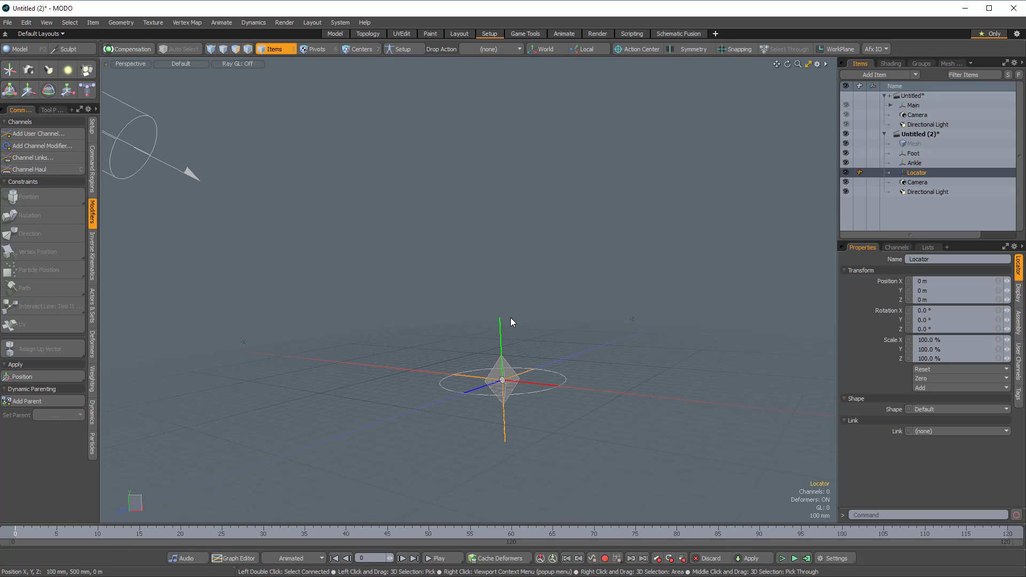
key("y")
left_click_drag(502, 325, 497, 254)
left_click_drag(611, 261, 566, 316, "alt")
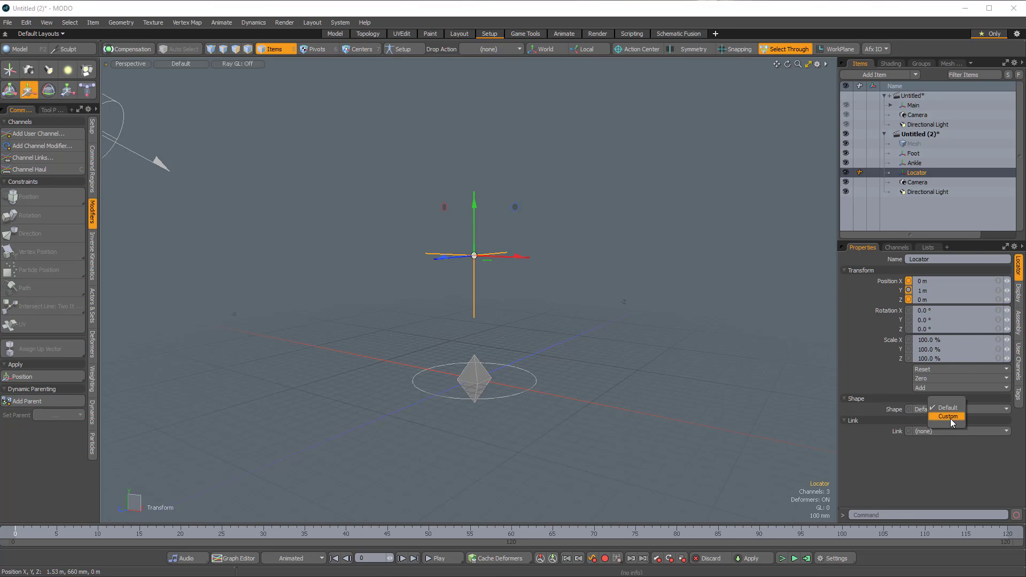
Step: Give the raised locator a custom Circle shape
left_click(950, 409)
left_click(950, 418)
left_click(946, 445)
left_click(945, 508)
left_click_drag(581, 275, 539, 302, "alt")
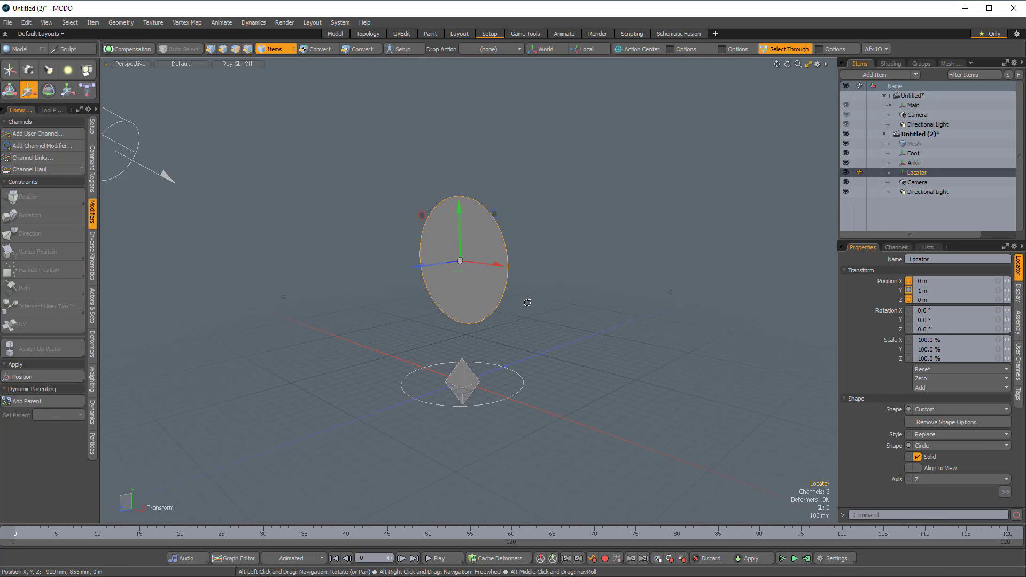
Step: Set the raised circle locator's radius to 150 mm and turn off its Solid option
left_click(1004, 491)
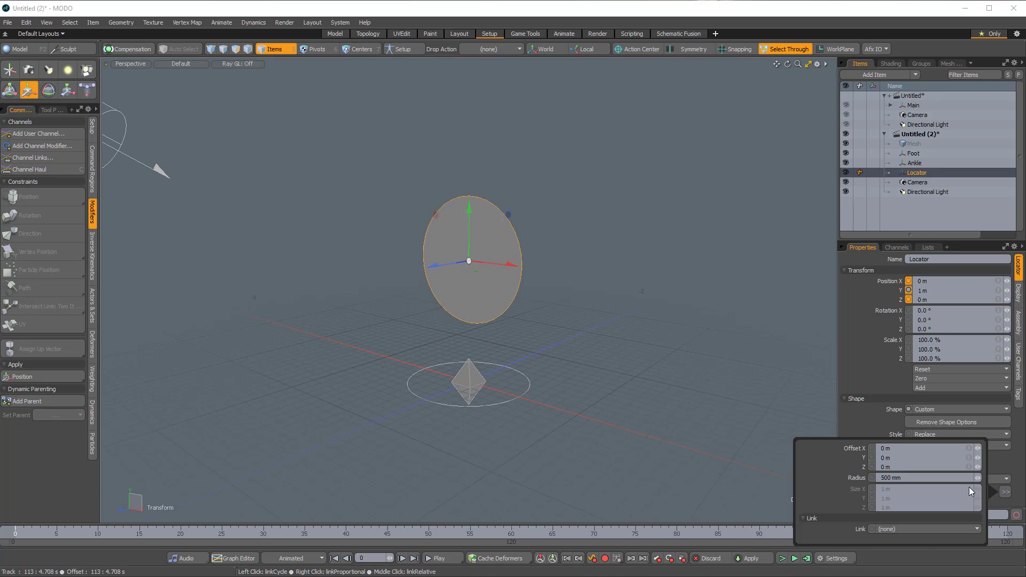
left_click_drag(979, 477, 979, 477)
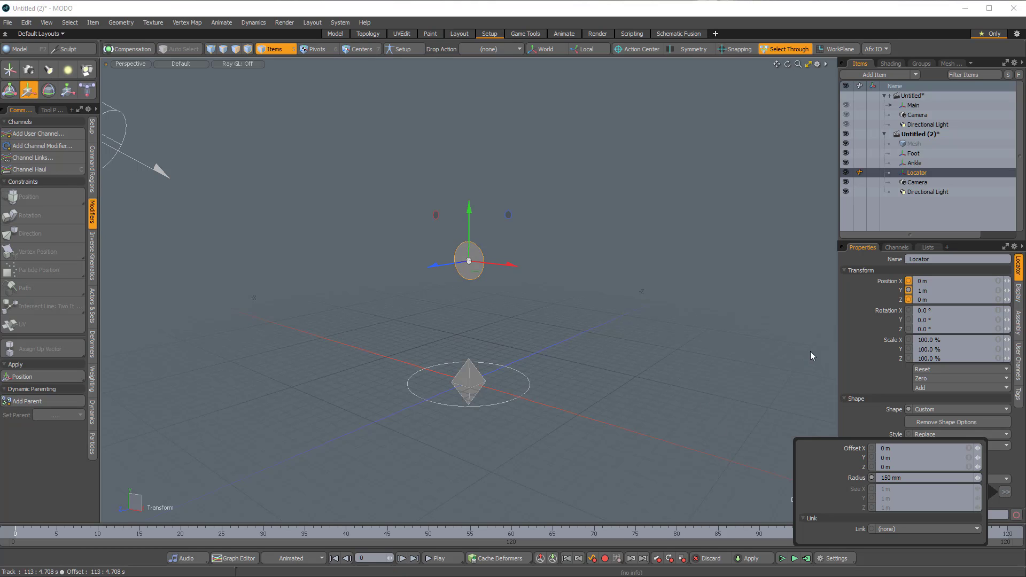
left_click_drag(627, 319, 594, 323, "alt+shift")
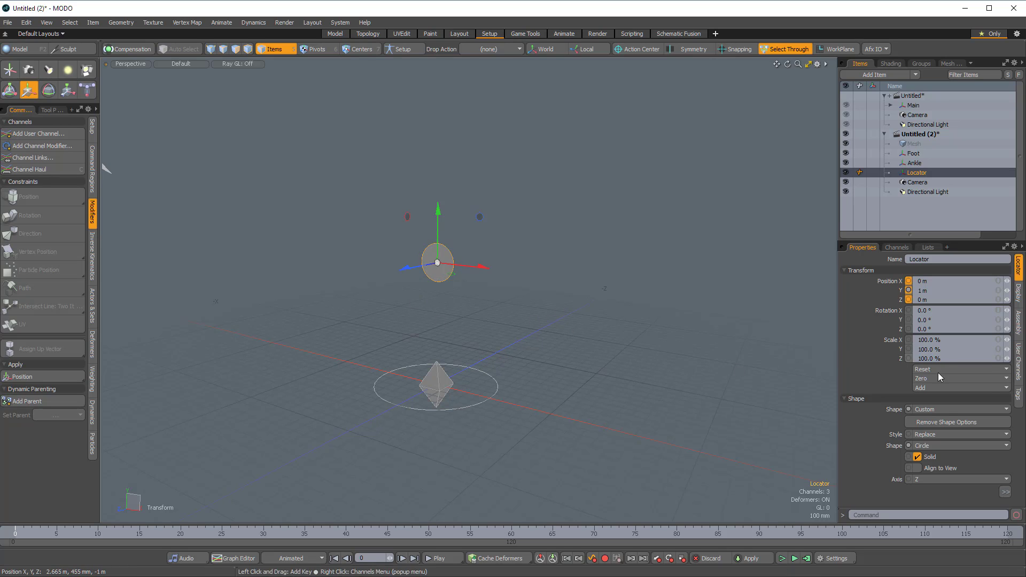
left_click_drag(639, 354, 628, 339, "alt")
left_click_drag(628, 339, 645, 371, "alt+shift")
left_click(917, 457)
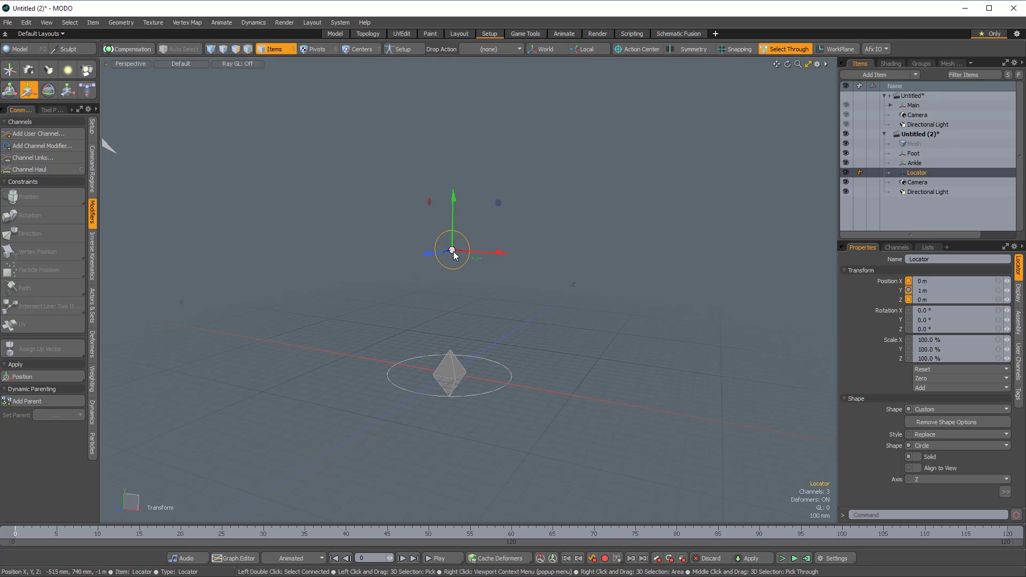
Step: Constrain the Ankle locator's position to the Foot locator with a Position constraint
mouse_move(452, 373)
left_mouse_down("alt")
mouse_move(481, 371)
mouse_move(467, 366)
left_mouse_up("alt")
left_click(466, 366)
left_click(526, 390, "shift")
left_click_drag(551, 382, 566, 364, "alt")
left_click(54, 198)
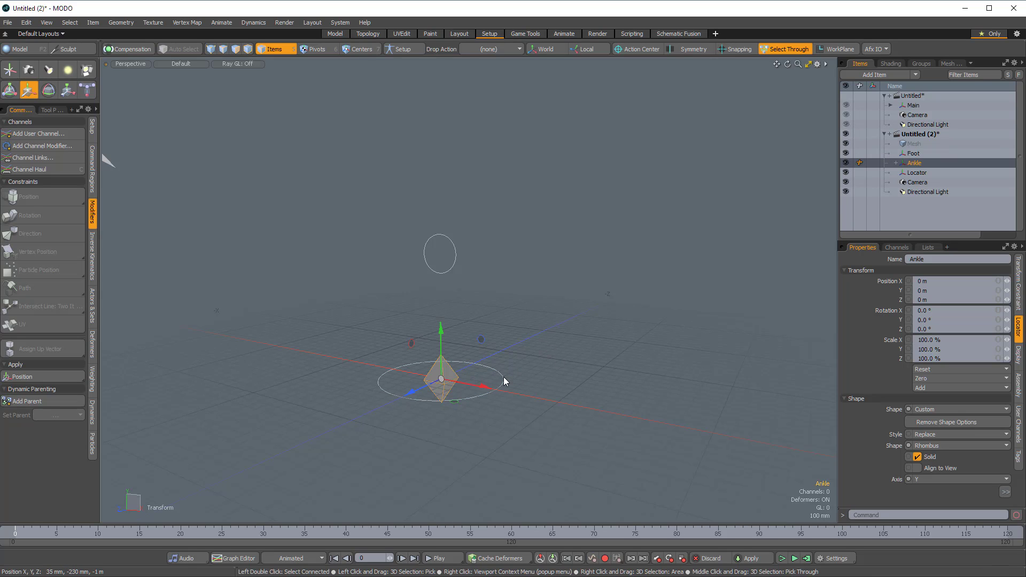
Step: Move the Foot locator along X to test the Ankle's position constraint and undo the move
left_click(488, 393)
left_click_drag(485, 387, 531, 391)
key("ctrl+z")
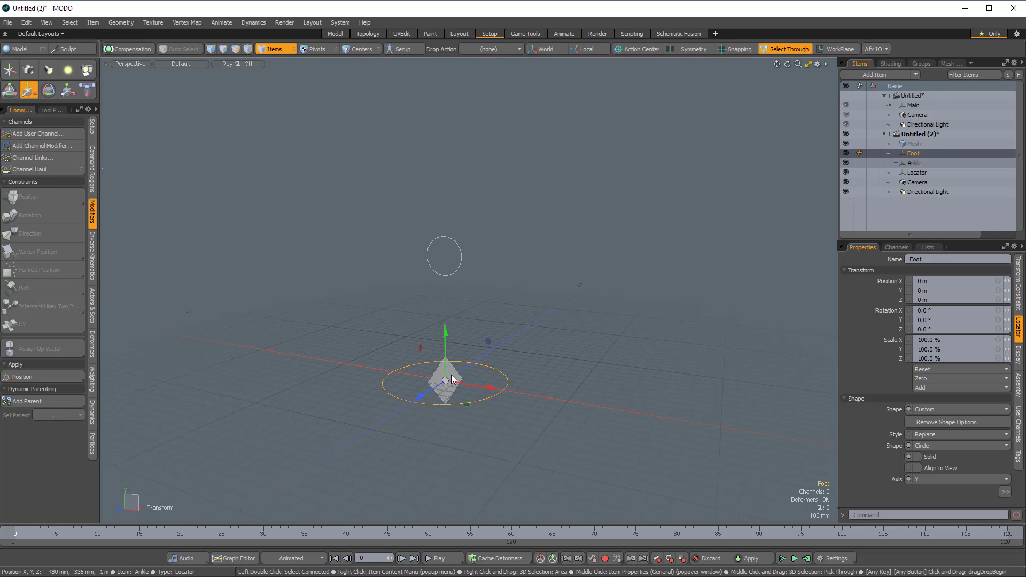
Step: Rename the raised circle locator as Ankle_Direction
left_click(452, 378)
key("shift")
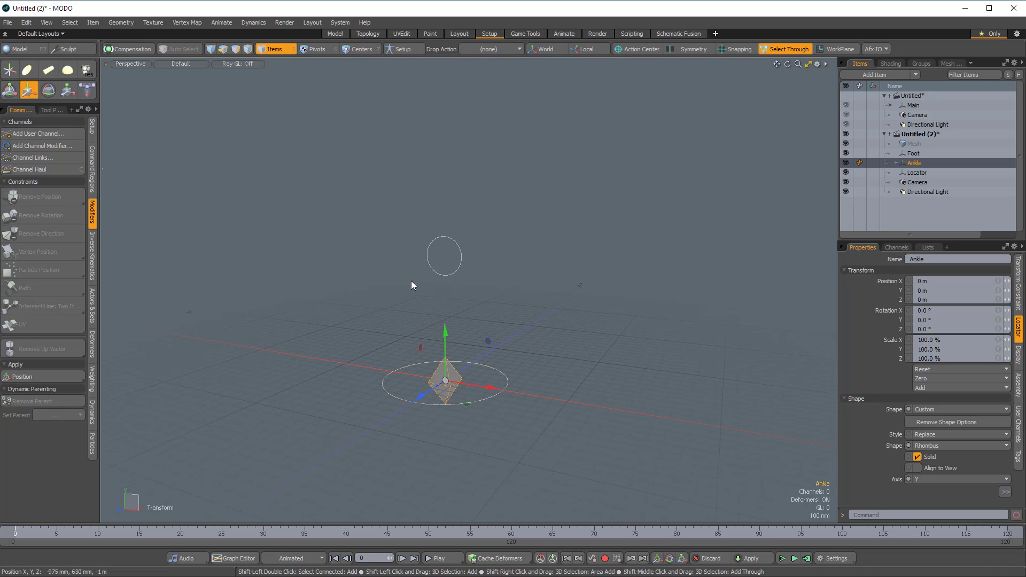
left_click(441, 273, "shift")
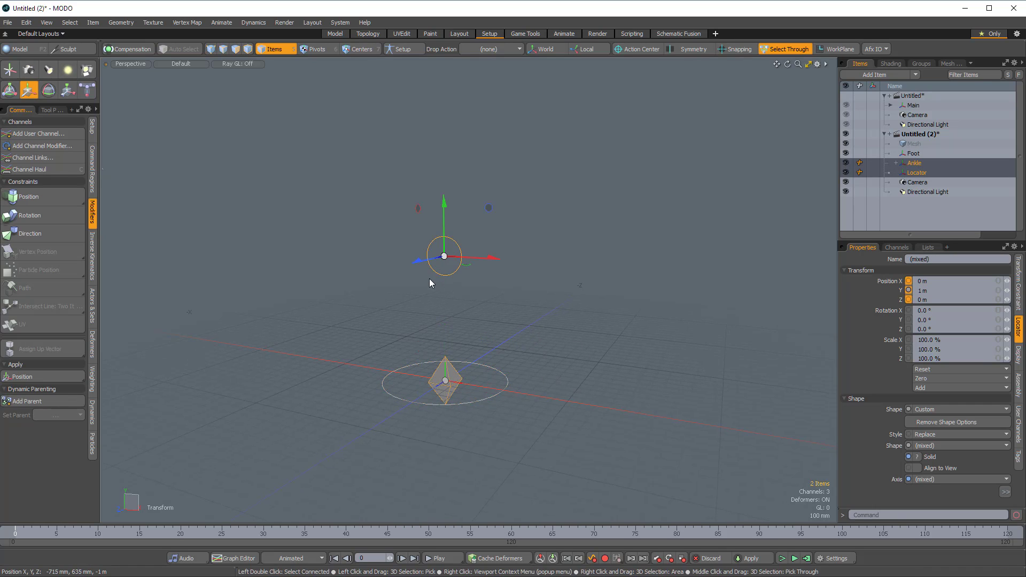
left_click(915, 173)
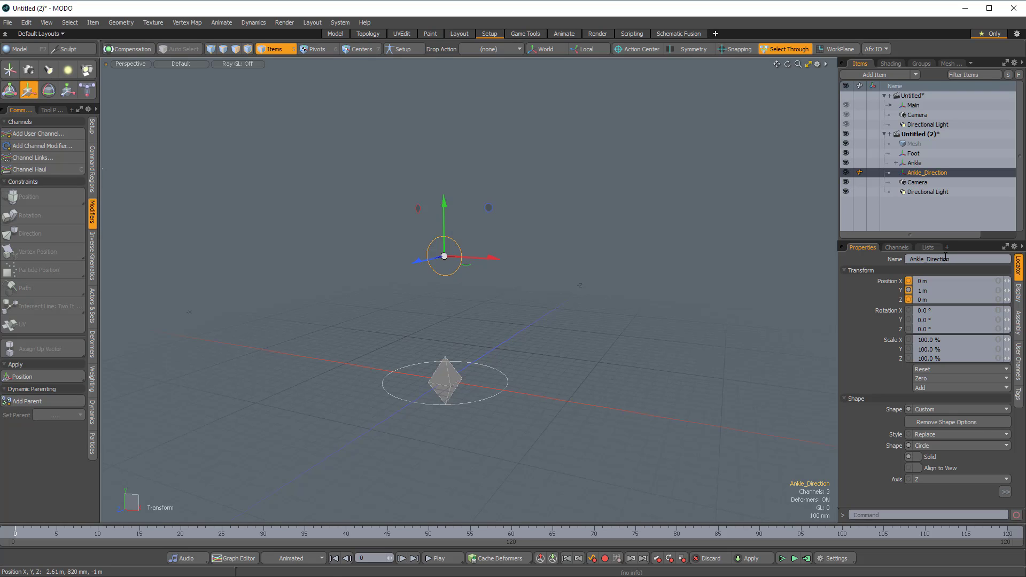
Step: Apply a Direction constraint that aims the Ankle locator at Ankle_Direction
left_click(453, 402)
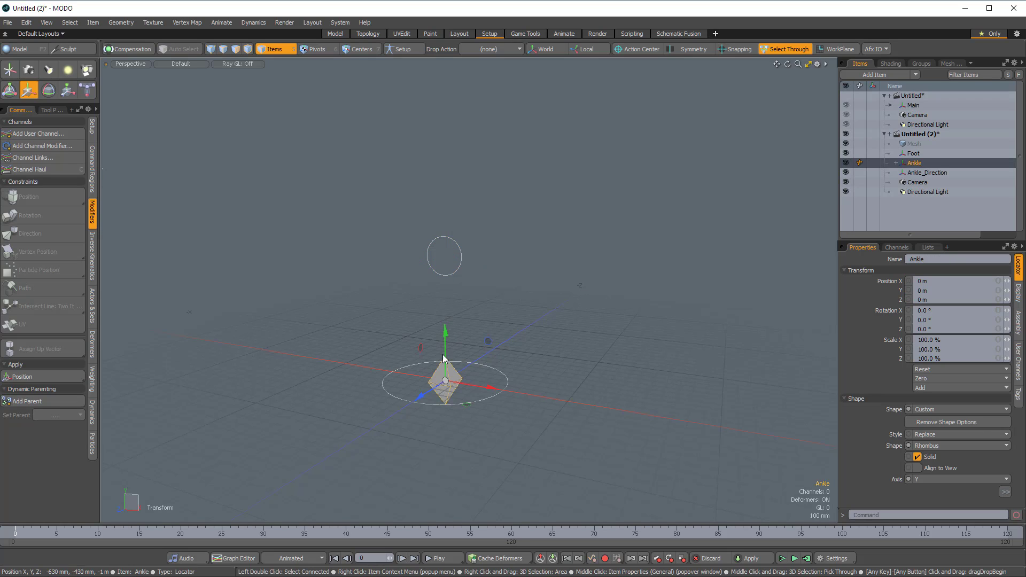
left_click(461, 264, "shift")
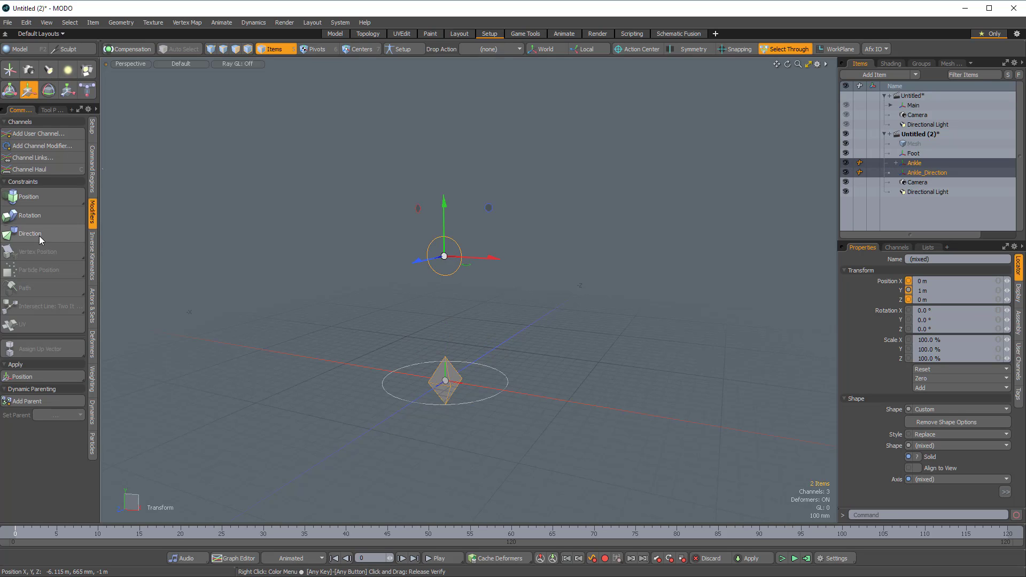
left_click(37, 234)
left_click_drag(626, 348, 657, 348, "alt")
left_click_drag(591, 407, 613, 375, "alt")
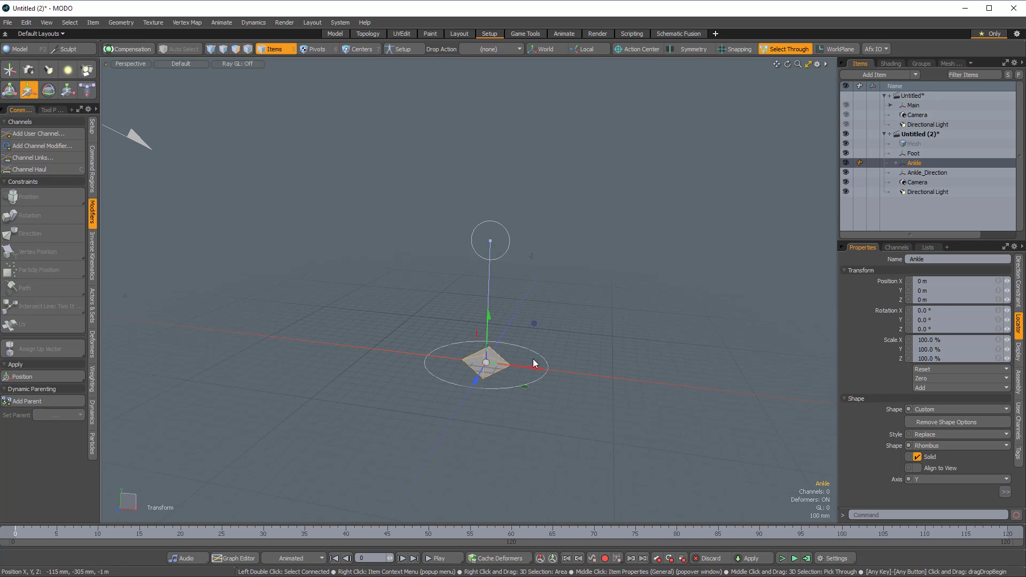
Step: Move the Foot locator along X to test the Ankle's direction constraint and undo the move
left_click_drag(742, 389, 719, 378, "alt")
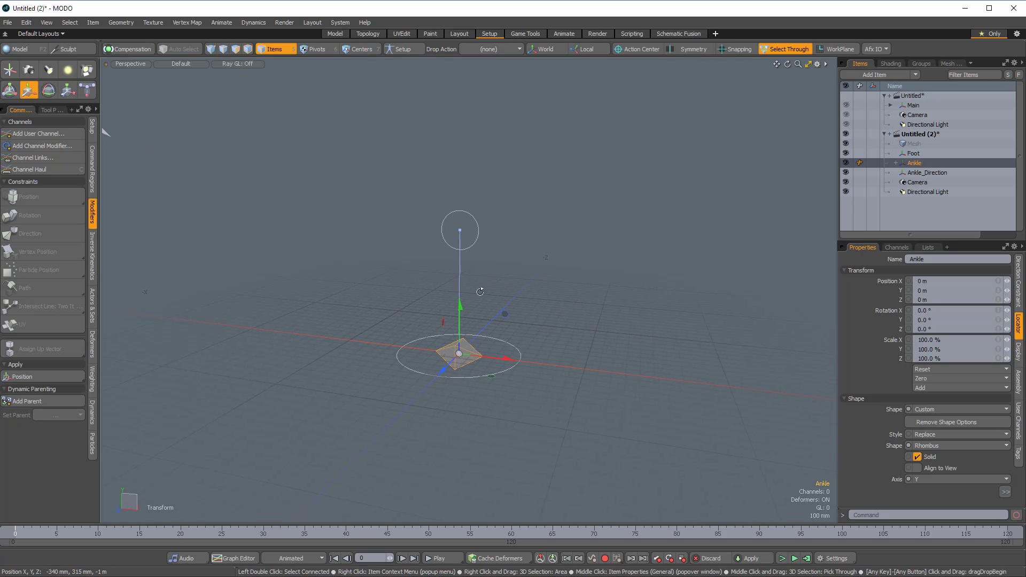
mouse_move(494, 349)
left_mouse_down("alt")
mouse_move(501, 369)
mouse_move(527, 311)
mouse_move(479, 305)
mouse_move(479, 357)
left_mouse_up("alt")
scroll(479, 357, "up", 2, "alt")
left_click(538, 394)
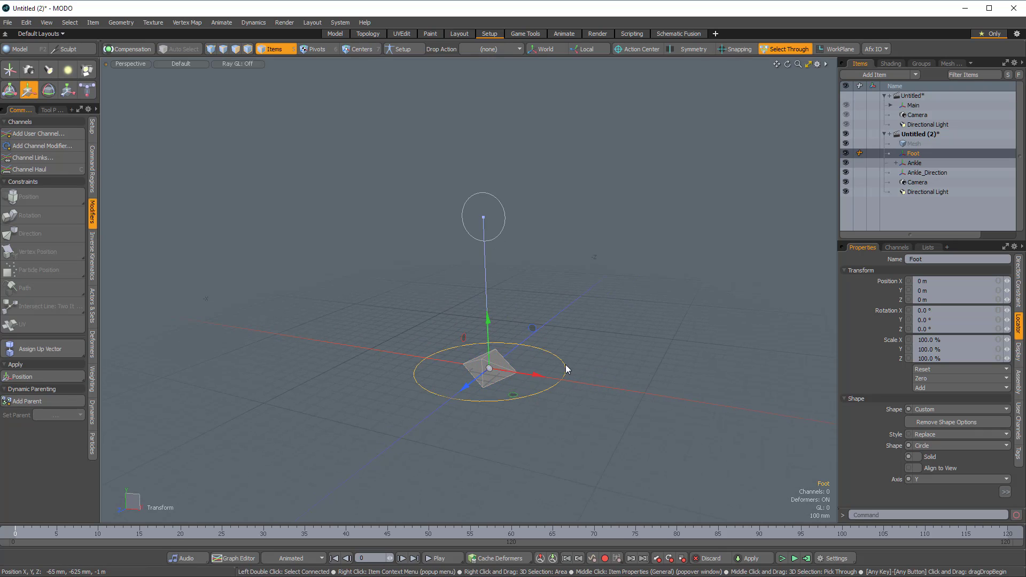
left_click_drag(536, 375, 511, 372)
key("ctrl+z")
Step: Set the Ankle locator's rhombus shape axis to Z
left_click(503, 365)
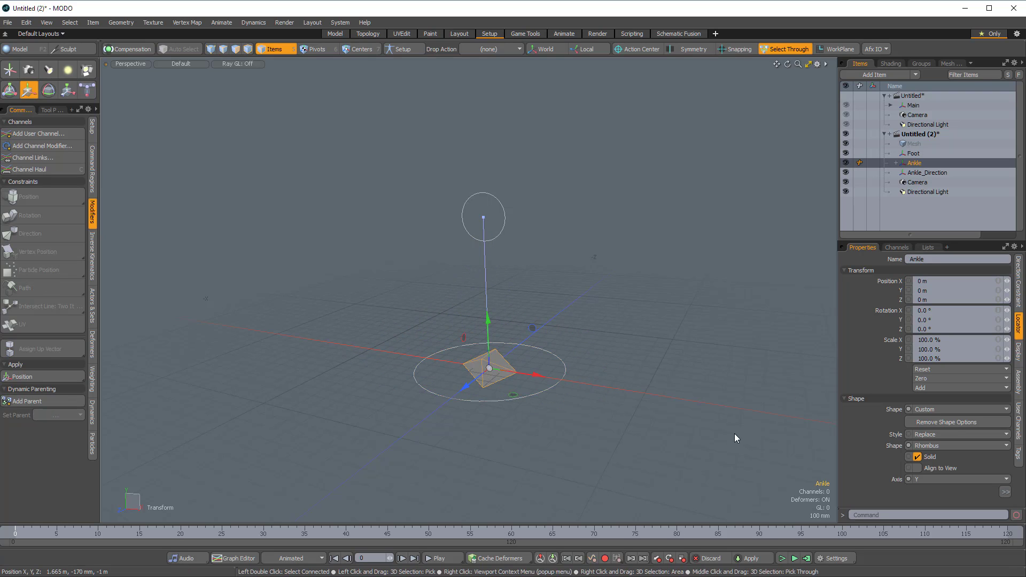
left_click(933, 478)
left_click(934, 468)
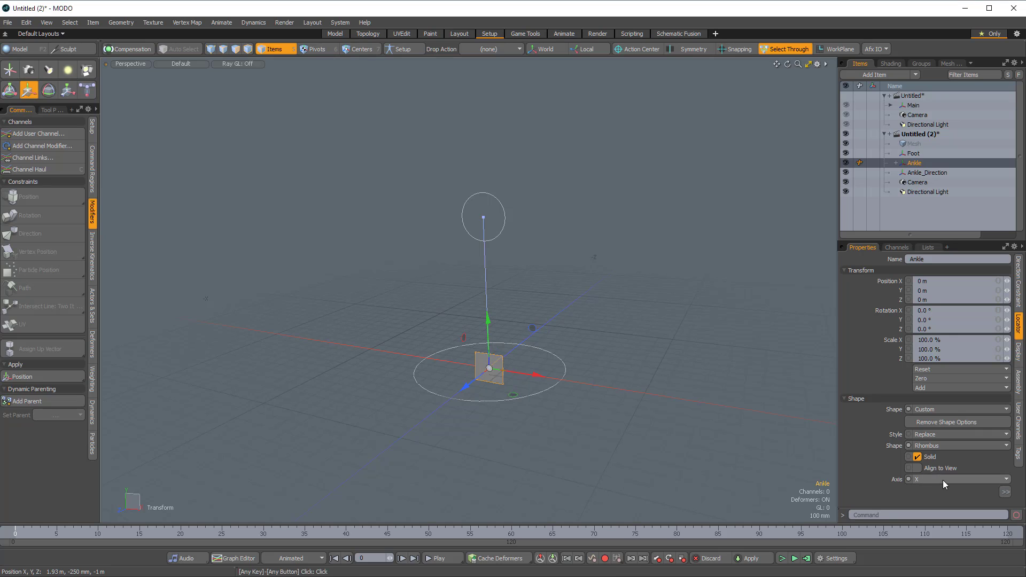
left_click(942, 480)
left_click(945, 498)
Step: Move the Foot locator to check how the reoriented Ankle rhombus aims at Ankle_Direction, undo the move and clear the selection
left_click_drag(689, 401, 687, 355, "alt+shift")
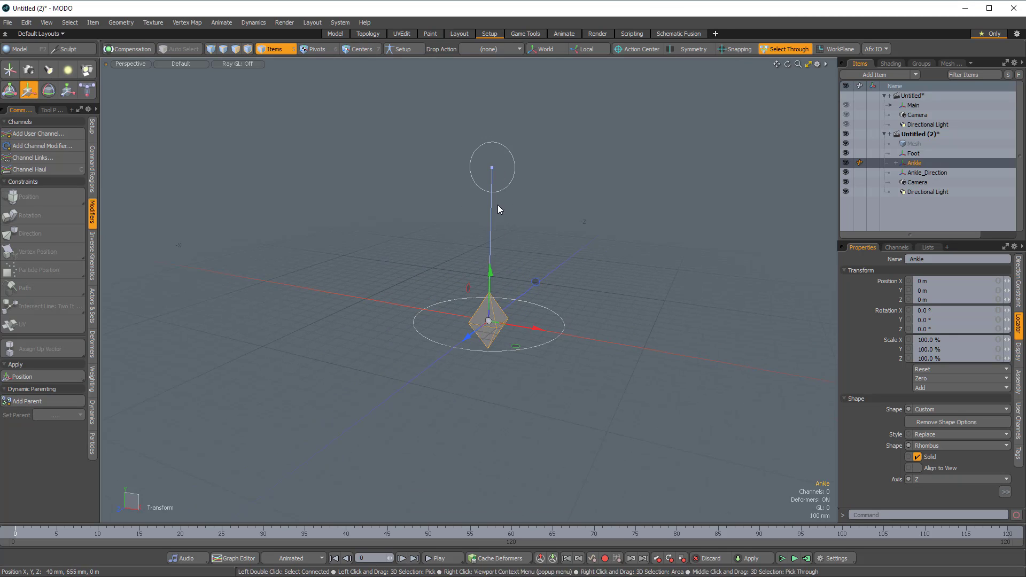
left_click_drag(506, 253, 514, 294, "alt+shift")
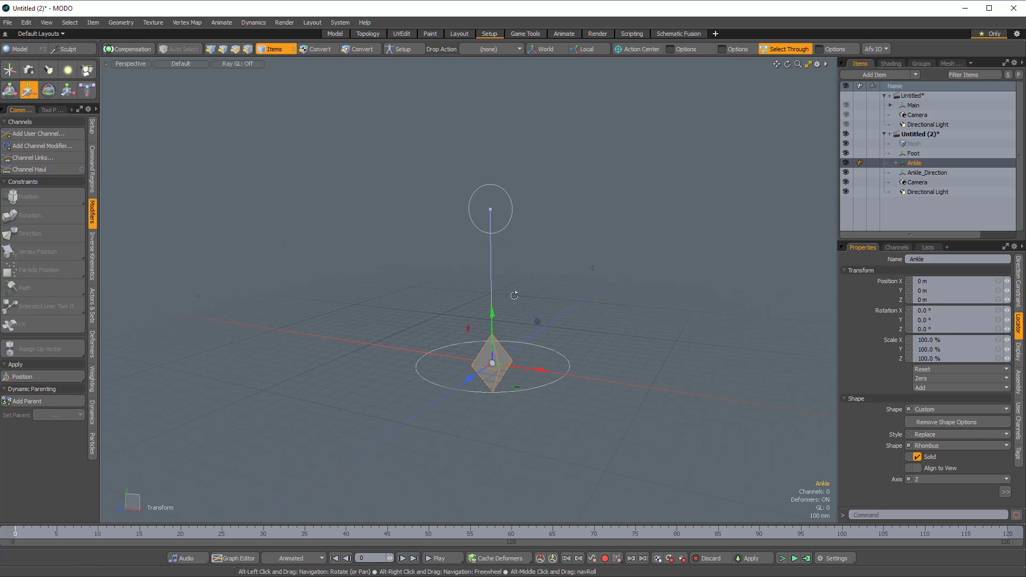
left_click(559, 380)
left_click_drag(537, 370, 648, 336)
key("ctrl+z")
key("q")
left_click(597, 332)
Step: Add a new locator named Hip and parent it under the Ankle locator
left_click(8, 74)
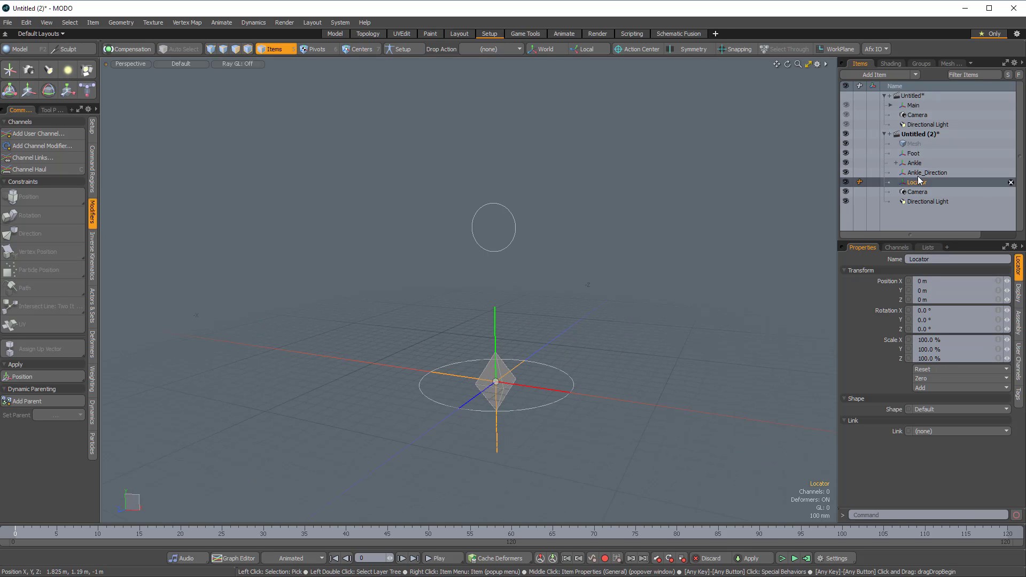
left_click(942, 258)
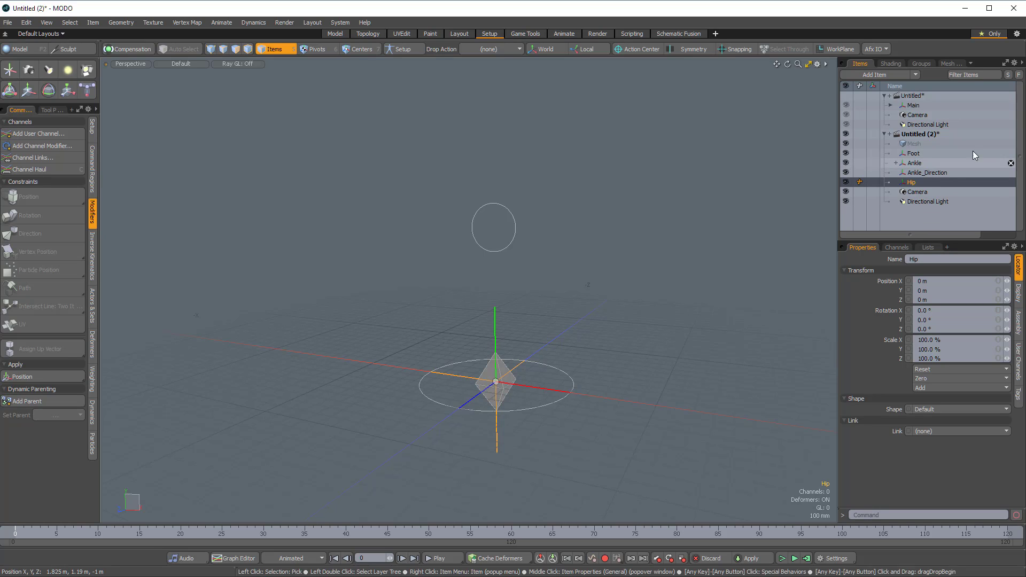
left_click_drag(914, 183, 915, 163)
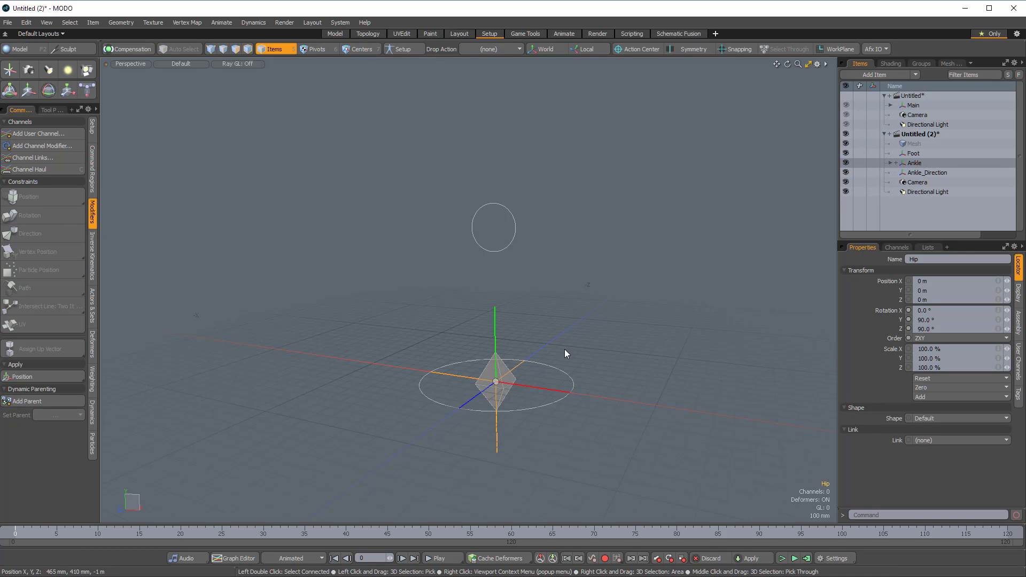
Step: Raise the Hip locator to a Z position of 1 m, level with the Ankle_Direction circle
key("y")
left_click_drag(496, 334, 493, 177)
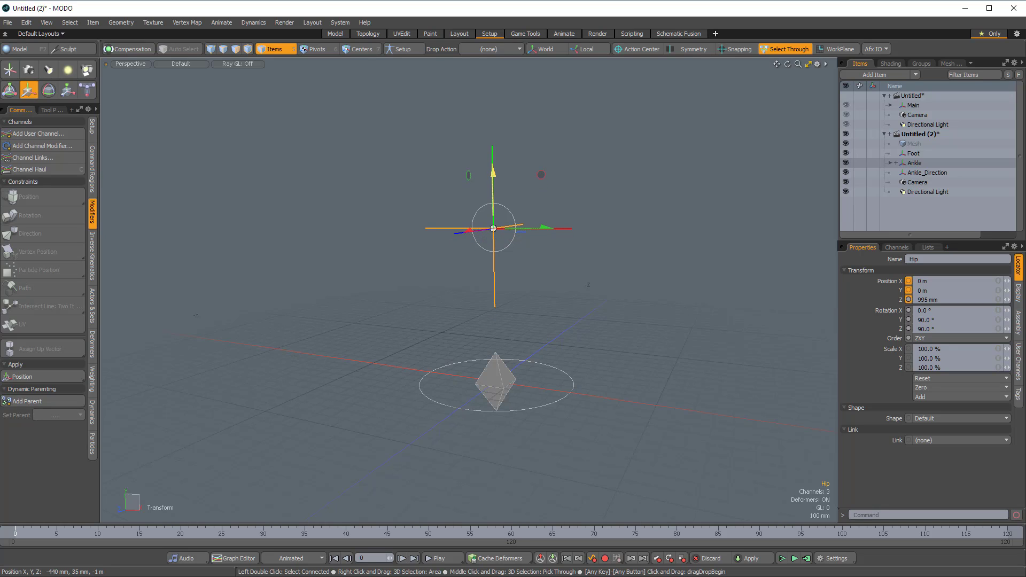
left_click_drag(494, 226, 493, 229)
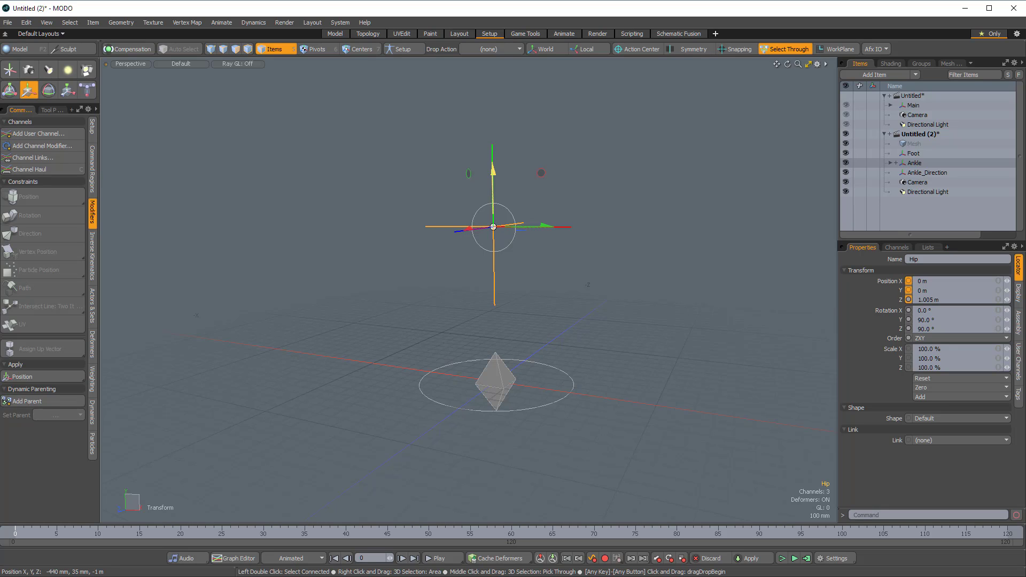
left_click_drag(695, 347, 633, 344, "alt")
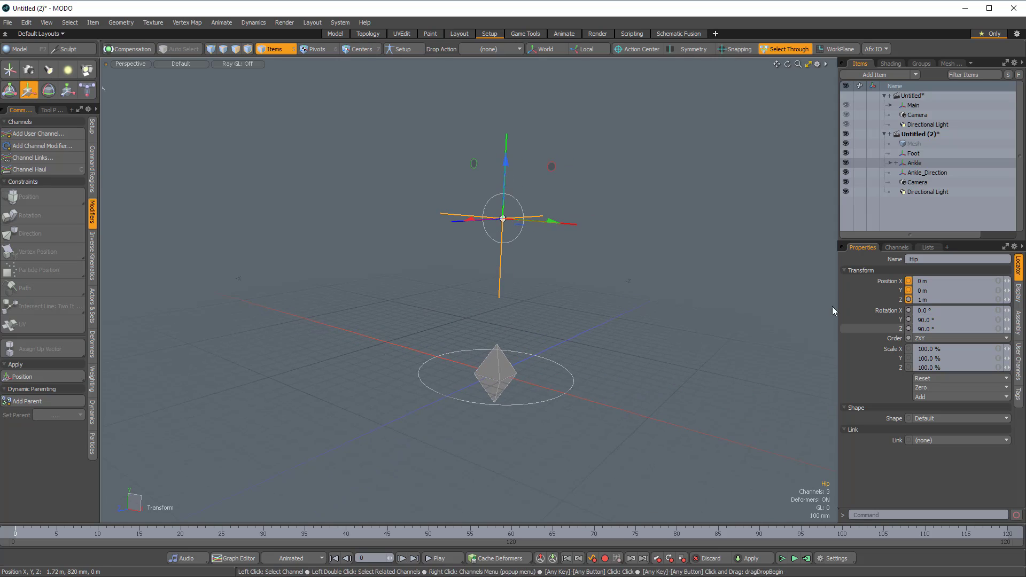
left_click_drag(828, 303, 713, 323, "alt")
Step: Zero the Hip locator's position at its raised location
left_click(943, 387)
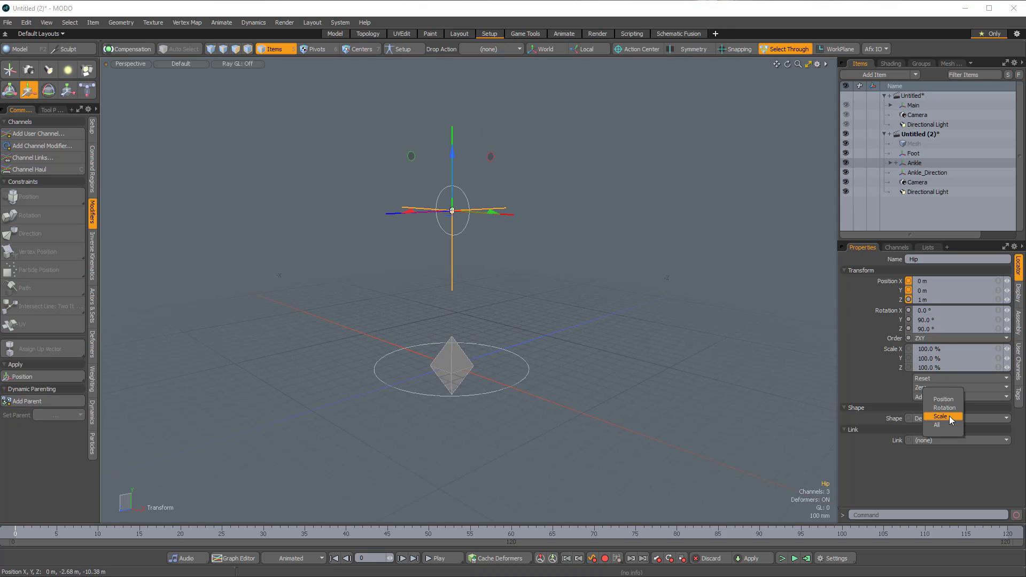
left_click(947, 400)
left_click_drag(634, 254, 588, 293, "alt")
left_click(622, 283)
left_click(541, 262)
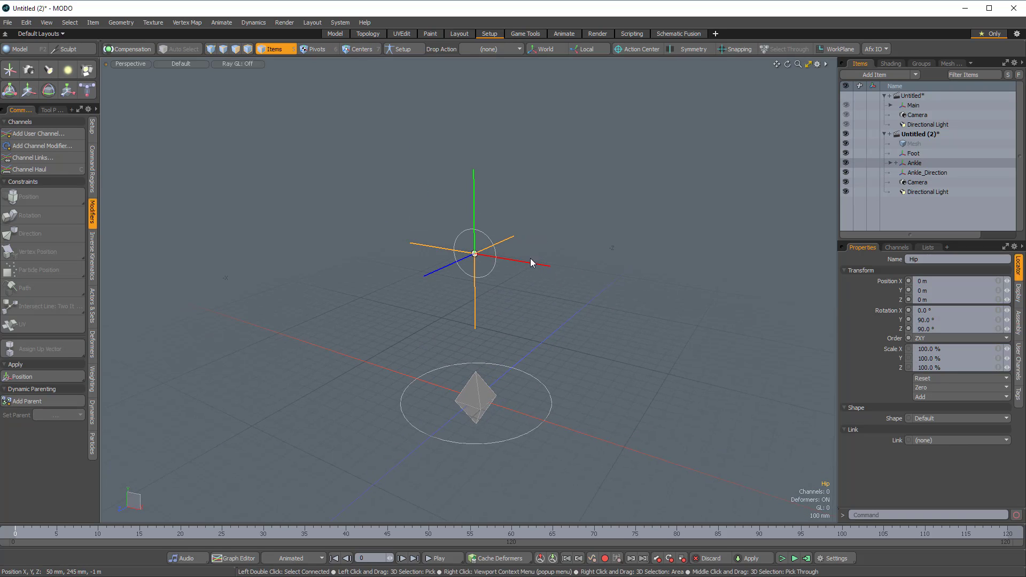
Step: Give the Hip locator a custom solid circle shape with a radius of .1 m and deselect it
left_click(945, 419)
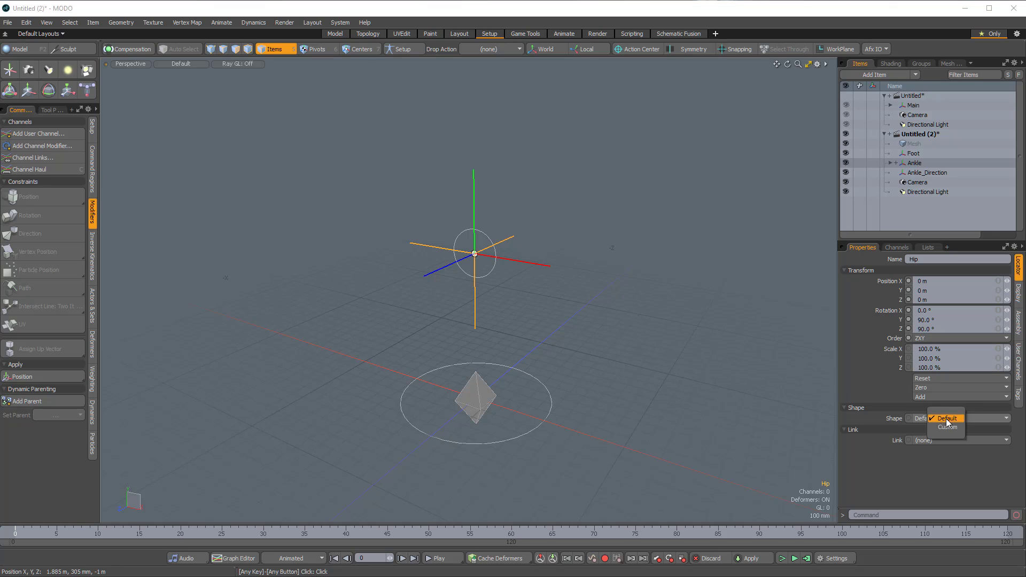
left_click(962, 430)
left_click(937, 454)
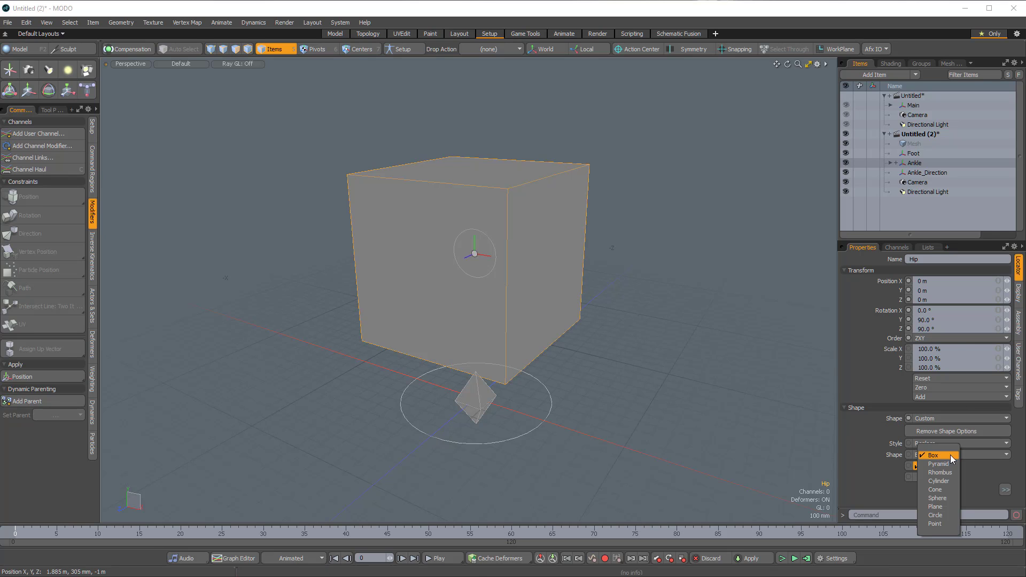
left_click(936, 515)
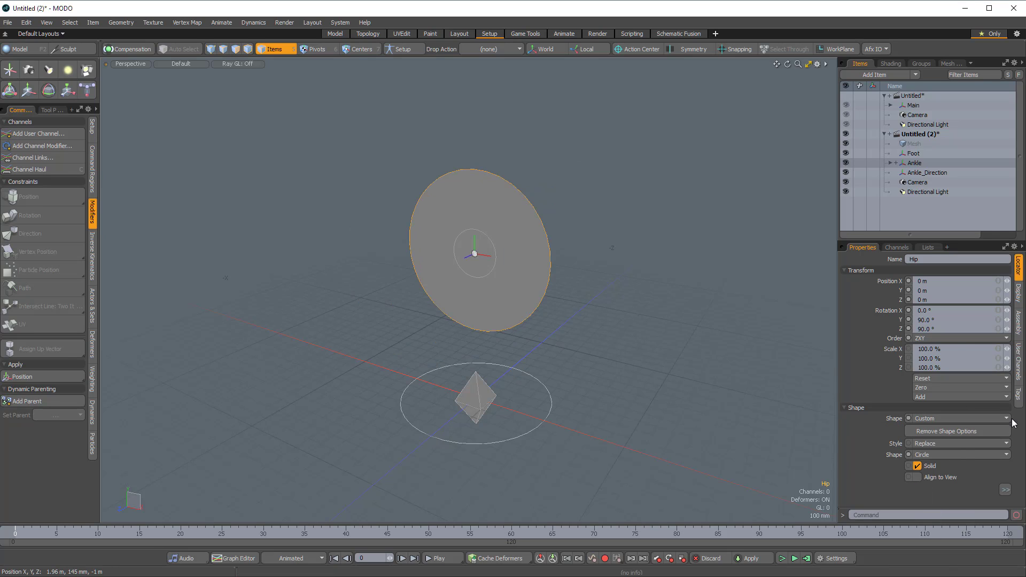
left_click(1006, 491)
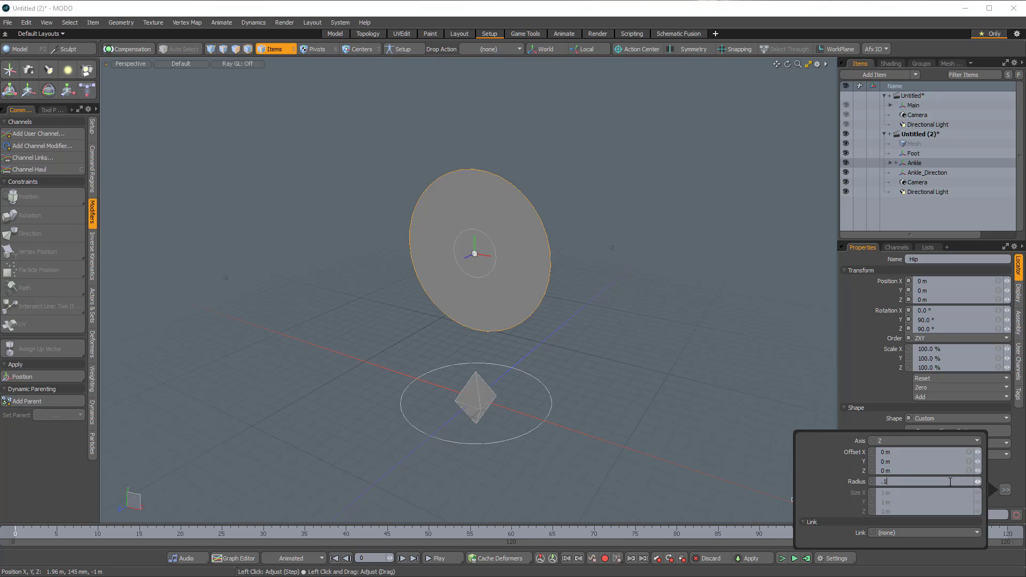
key("Return")
left_click(879, 381)
left_click_drag(671, 286, 642, 246, "alt")
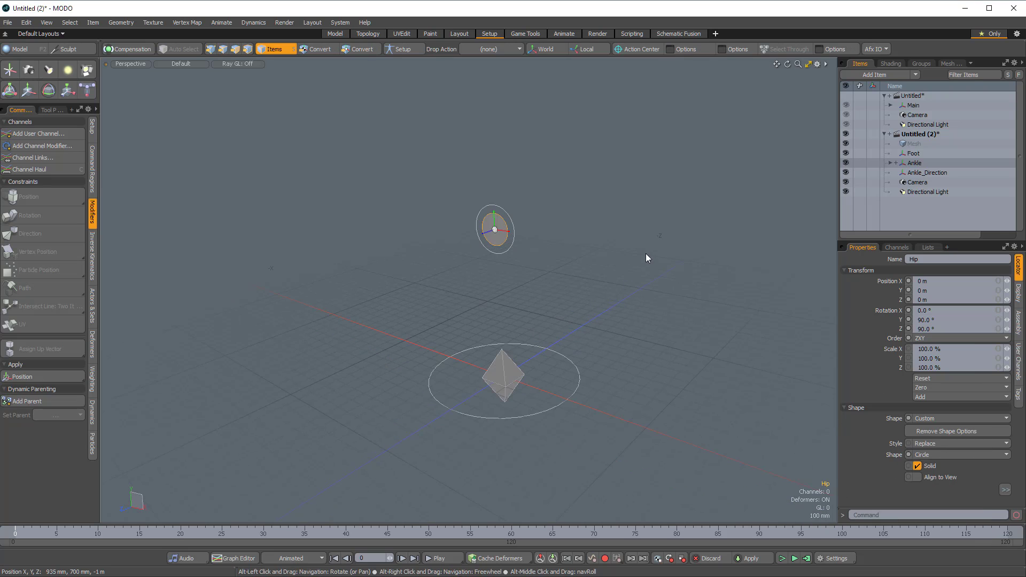
left_click(645, 241)
Step: Add a locator named Leg and parent Foot, Ankle and Ankle_Direction under it
left_click_drag(599, 404, 591, 307, "alt")
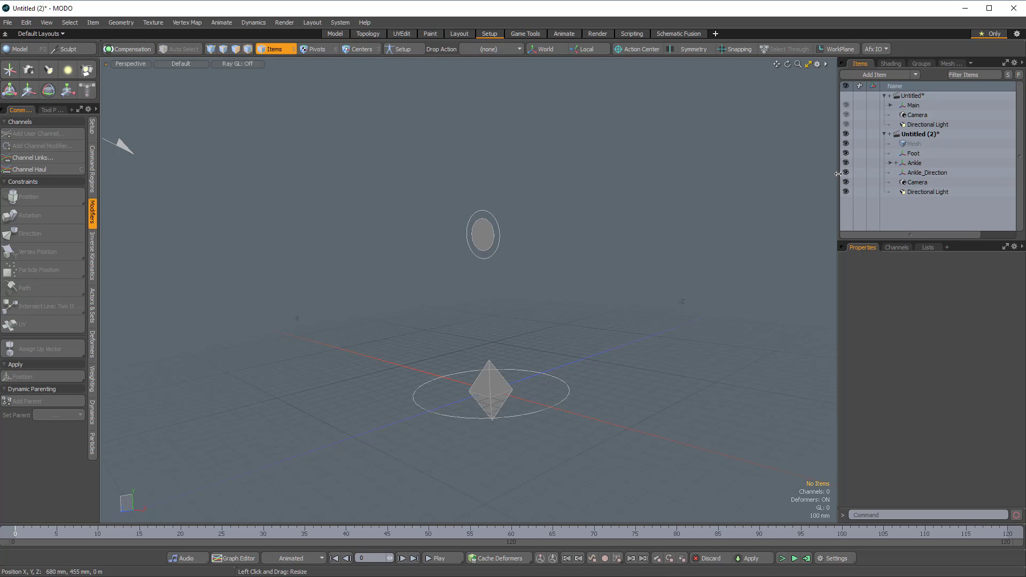
left_click(10, 69)
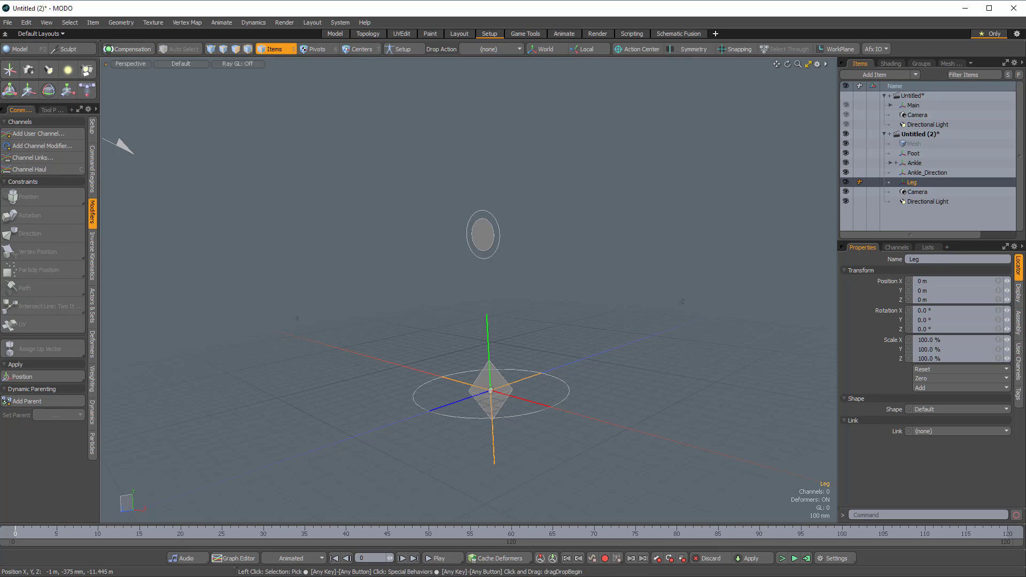
left_click(925, 170)
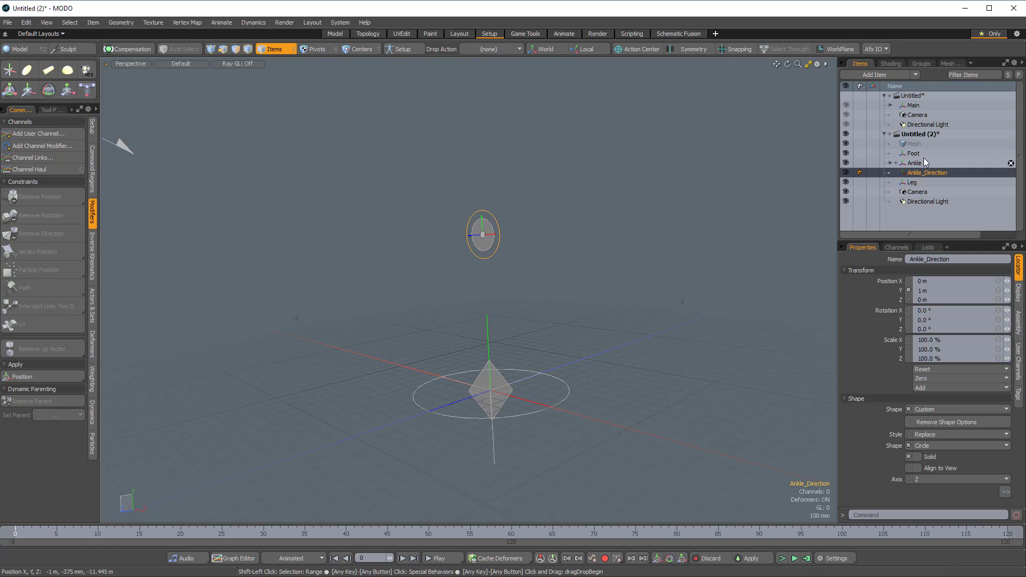
left_click(918, 160, "shift")
left_click(915, 154, "shift")
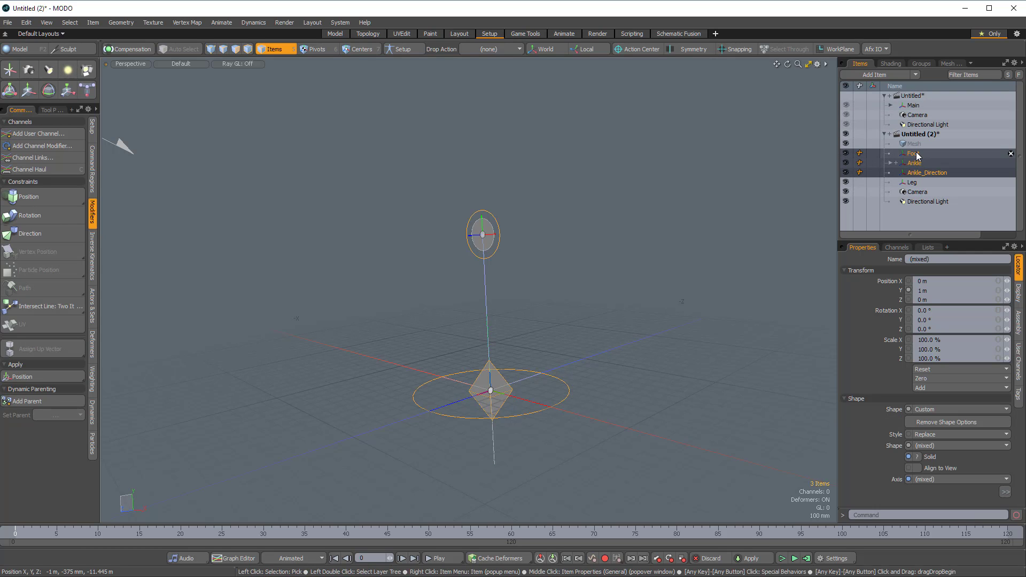
left_click_drag(915, 154, 909, 183)
left_click(911, 154)
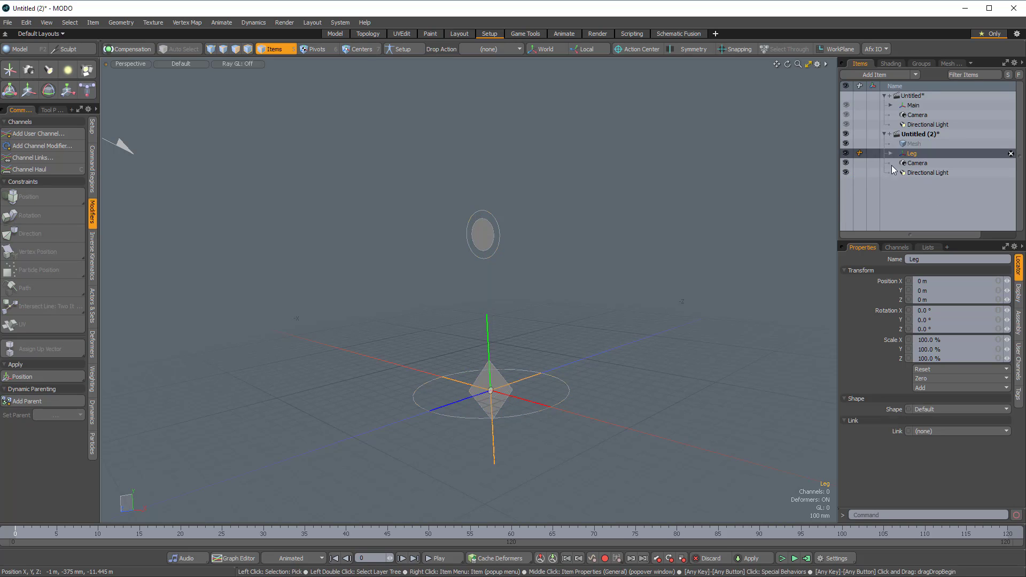
left_click_drag(689, 251, 555, 363, "alt")
key("w")
left_click_drag(373, 377, 630, 331, "alt")
key("space")
left_click(613, 290)
Step: Switch to the Model layout and fit the rig in the perspective view
left_click(330, 35)
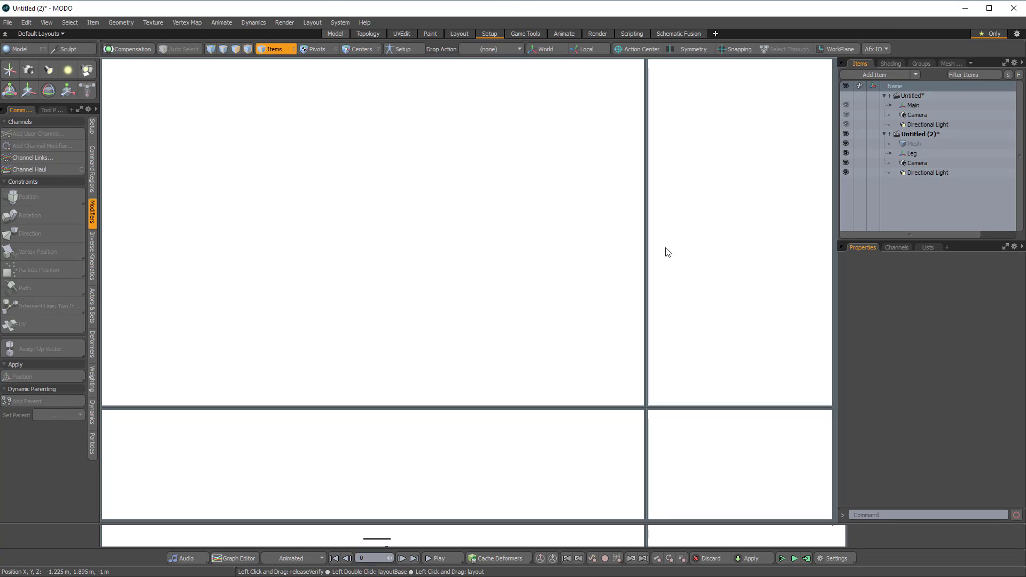
left_click_drag(289, 167, 295, 169, "ctrl+alt")
key("a")
key("a")
left_click_drag(687, 207, 606, 219, "alt")
Step: In the Mesh item, create a box with a base about 760 mm by 450 mm centred on the origin, extending upward from the ground
left_click(940, 114)
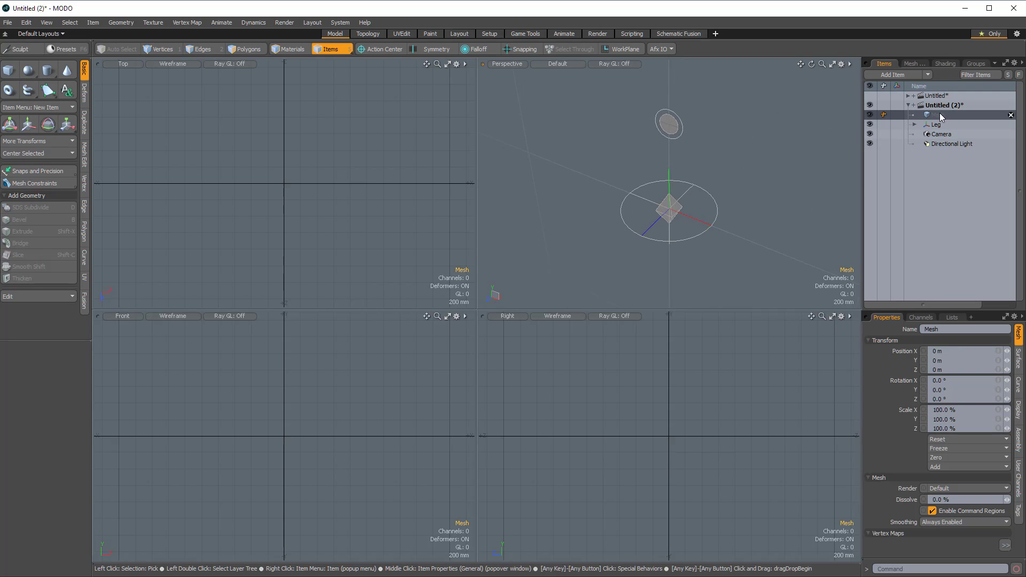
left_click(8, 70)
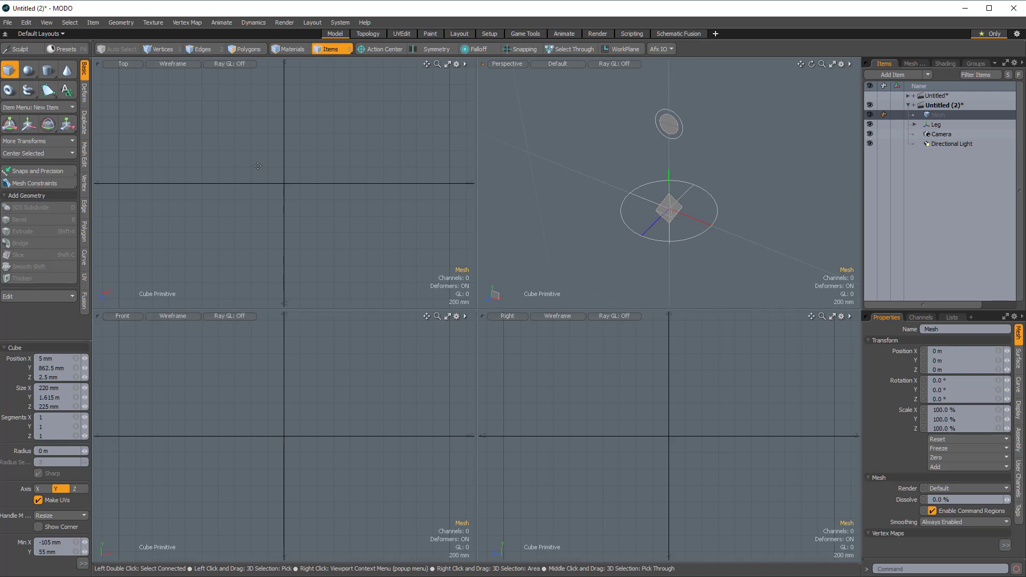
mouse_move(257, 166)
left_mouse_down()
mouse_move(304, 200)
mouse_move(253, 183)
left_mouse_up()
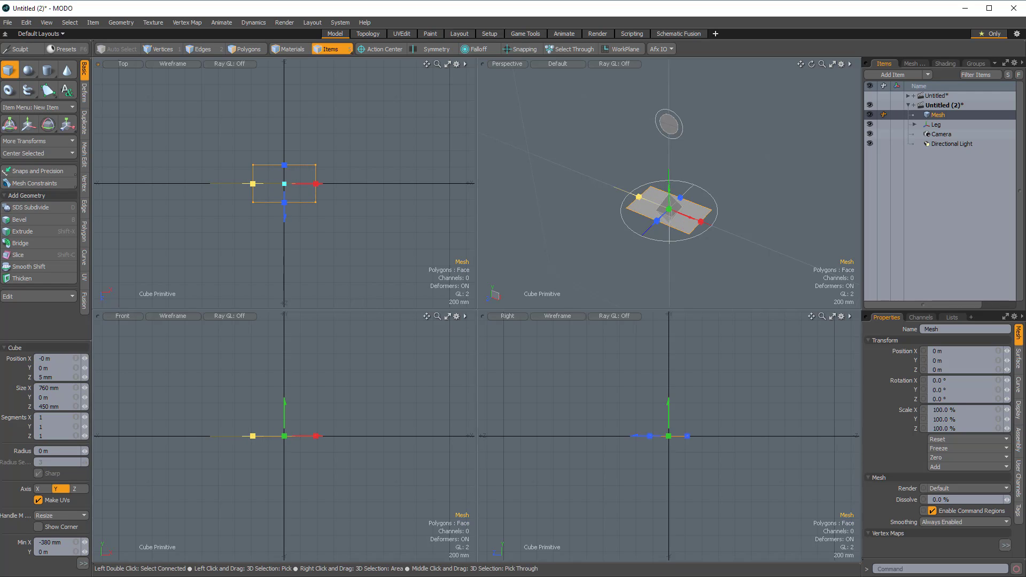
left_click(52, 377)
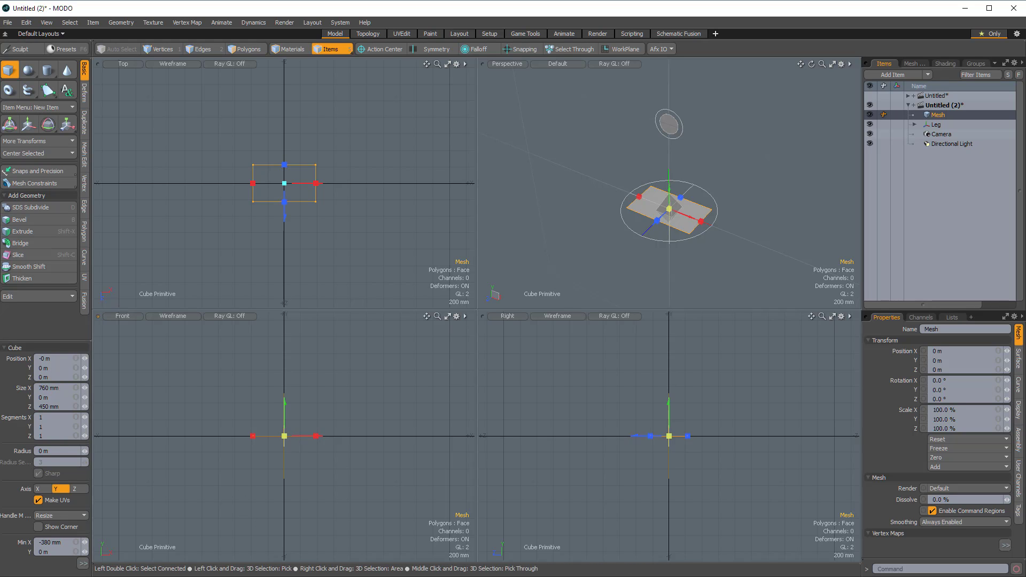
left_click_drag(284, 435, 285, 412)
key("space")
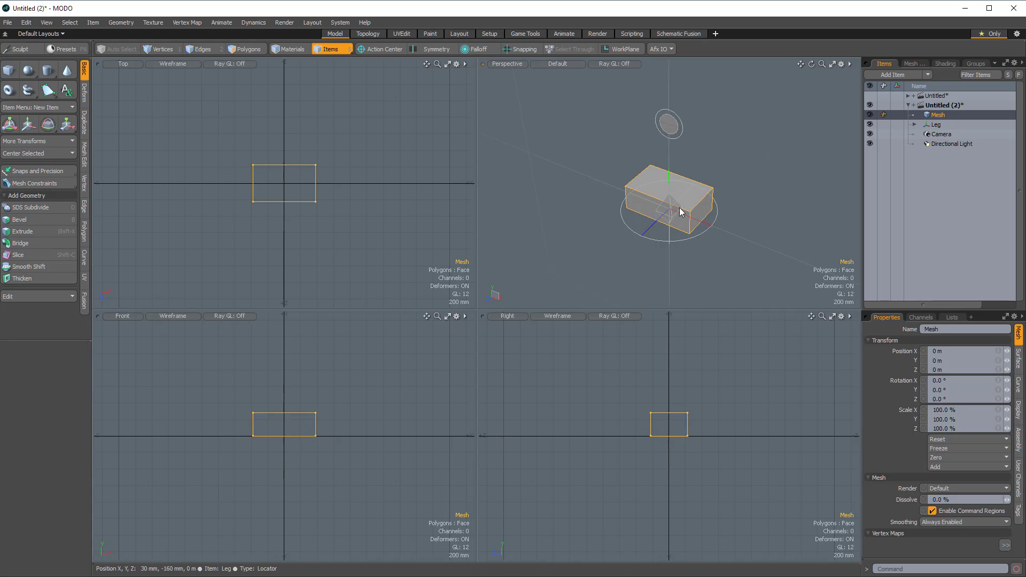
Step: Taper the box by scaling its top polygon inward along X
key("3")
left_click(690, 186)
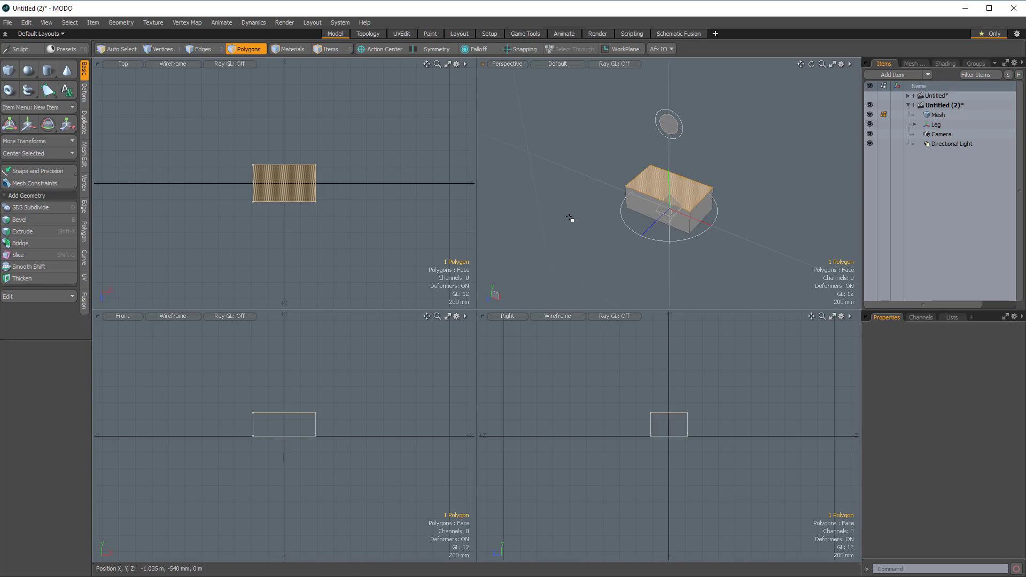
key("y")
left_click_drag(710, 202, 696, 198)
key("space")
left_click(492, 293)
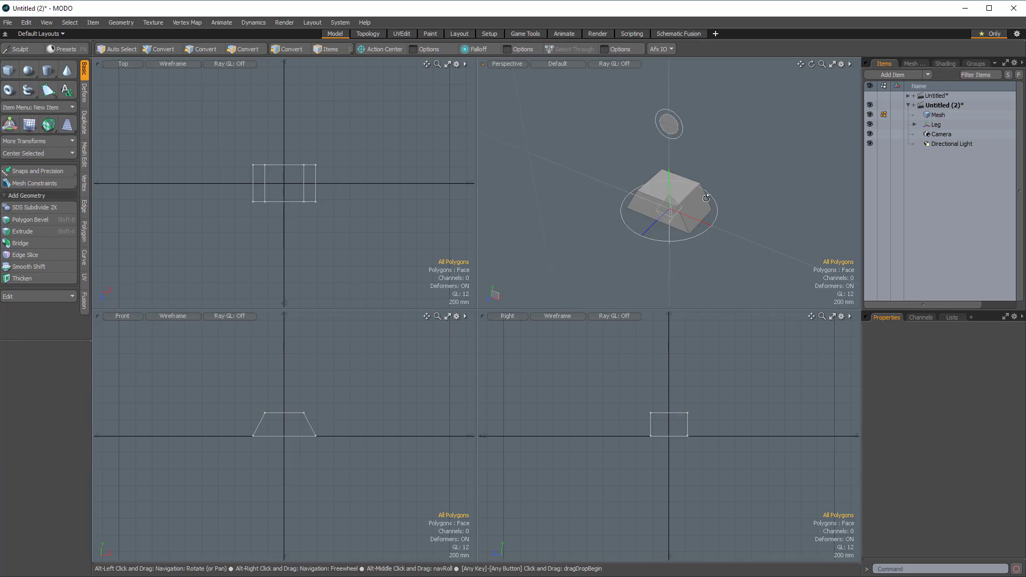
Step: In a new mesh item, create a leg box about 160 mm by 140 mm and 970 mm tall, centred at 615 mm height
left_click_drag(672, 270, 719, 273, "alt+shift")
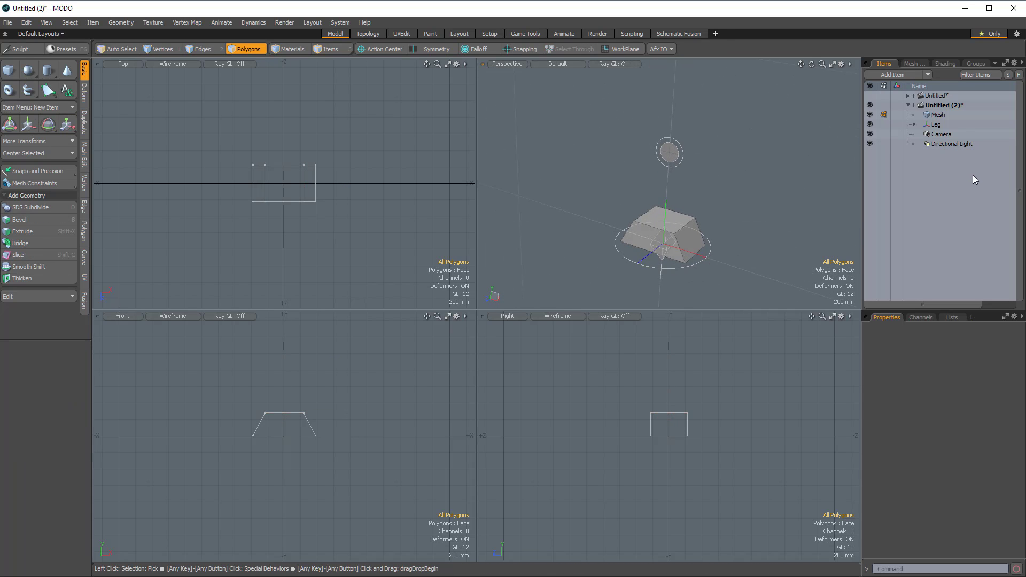
key("n")
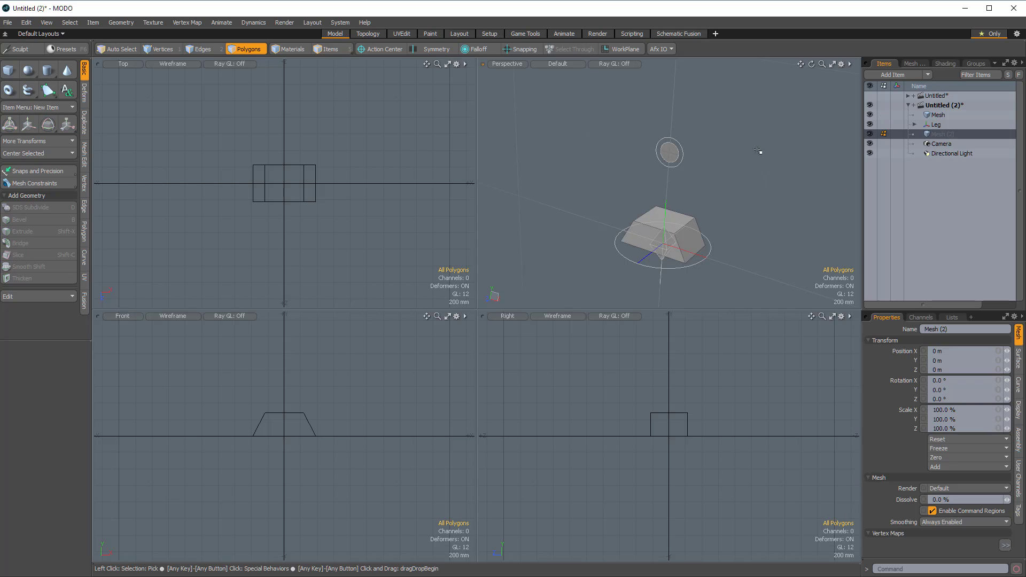
left_click(8, 70)
left_click_drag(279, 179, 293, 187)
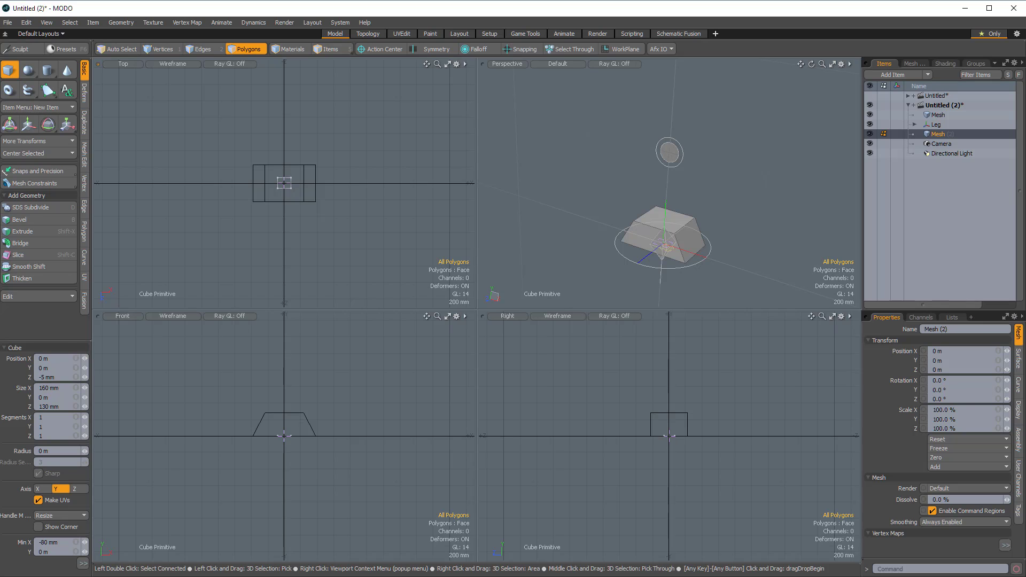
left_click_drag(284, 397, 284, 326)
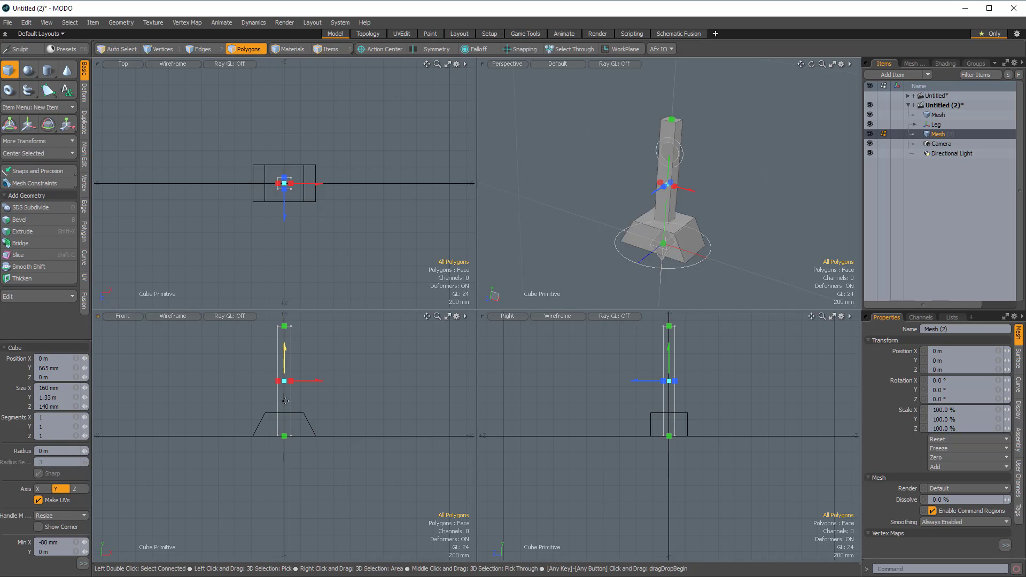
left_click_drag(285, 436, 284, 428)
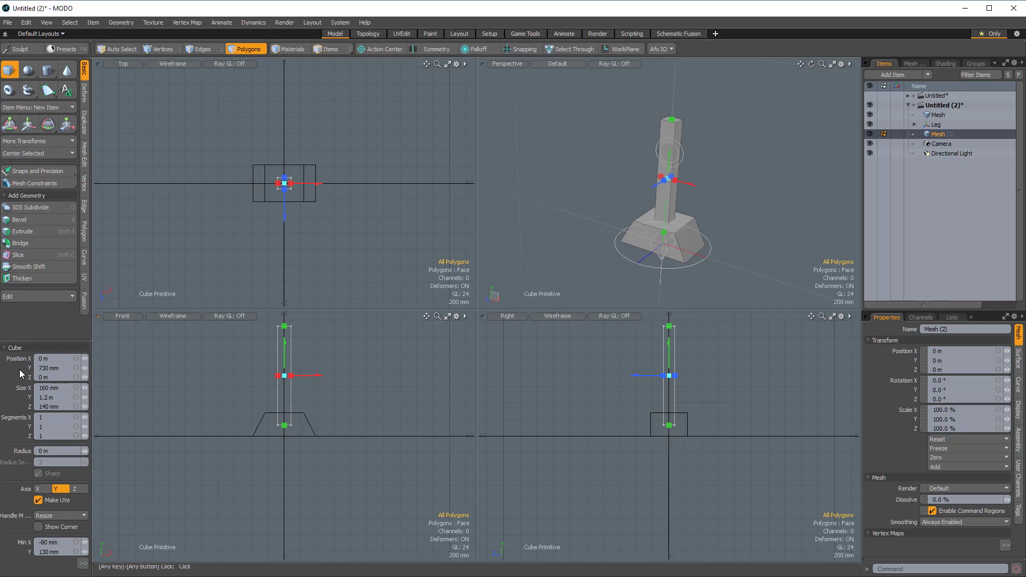
left_click_drag(405, 377, 413, 428, "alt")
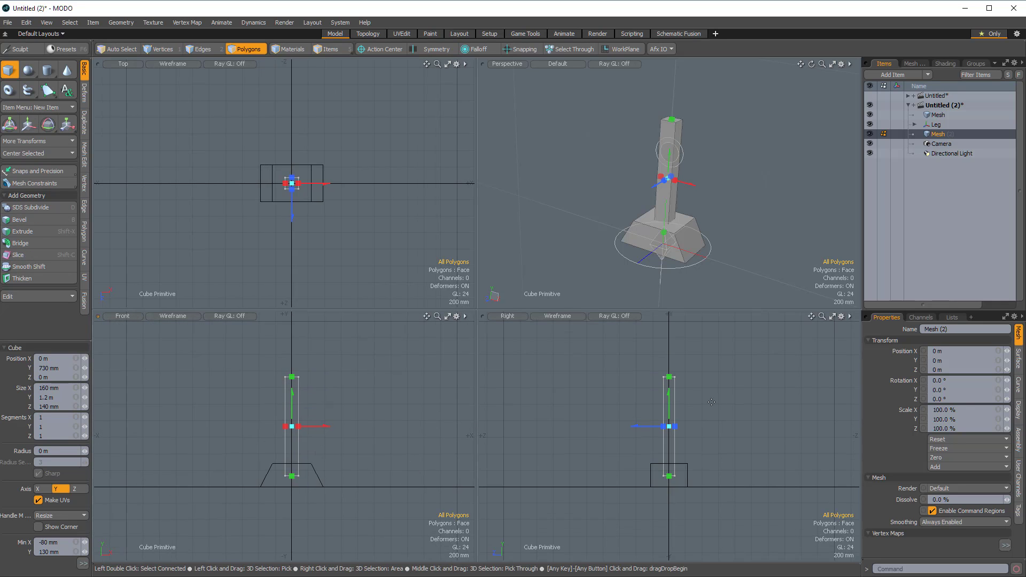
left_click_drag(739, 149, 689, 236, "alt")
left_click_drag(671, 381, 670, 403)
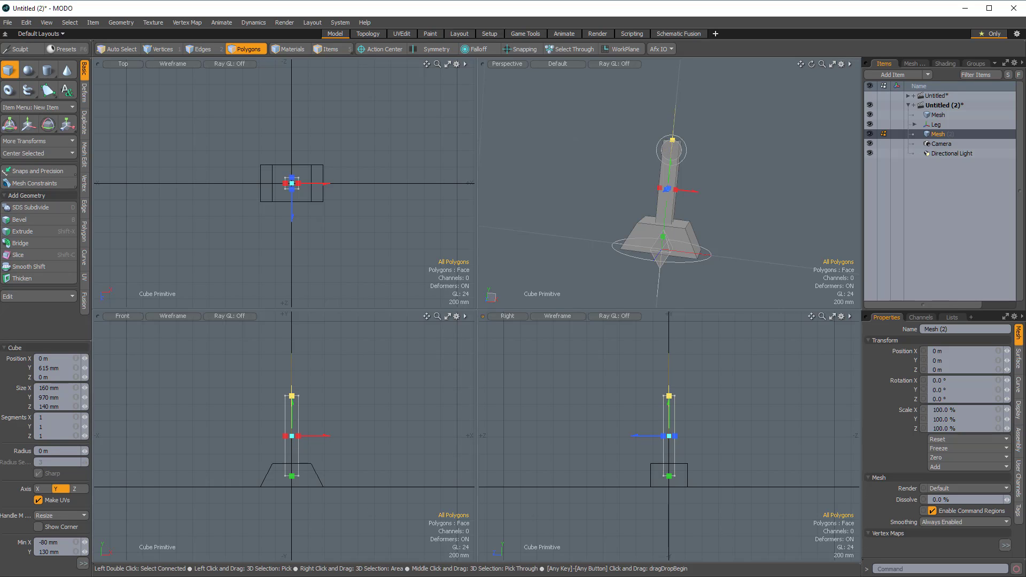
Step: Round the leg box's two upper edges with a round edge bevel of about 69.5 mm at round level 3
left_click_drag(733, 191, 709, 115, "alt")
scroll(694, 183, "up", 5)
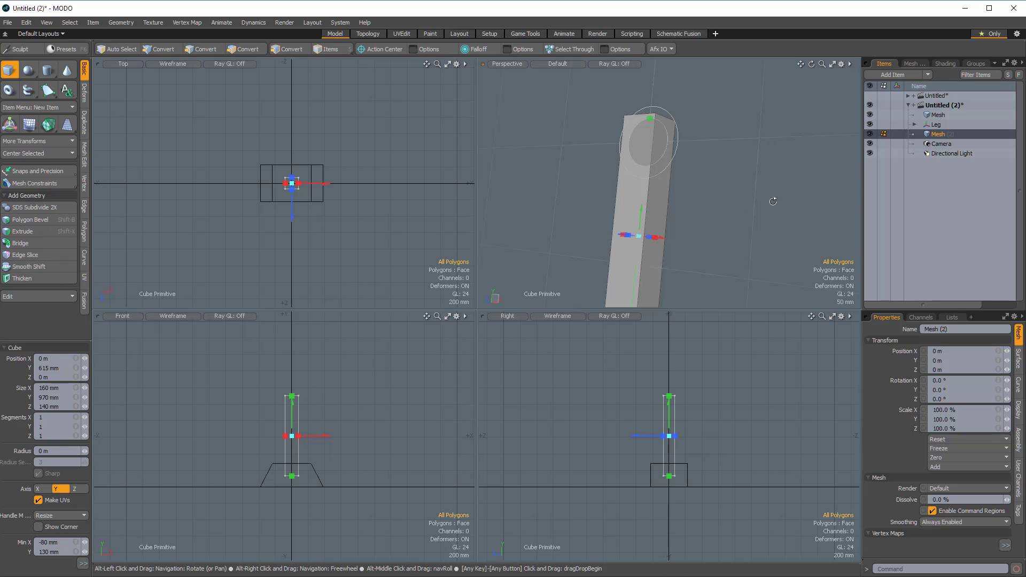
left_click_drag(740, 208, 667, 214, "alt")
left_click_drag(305, 230, 359, 240, "alt")
left_click_drag(360, 405, 328, 418, "ctrl+alt")
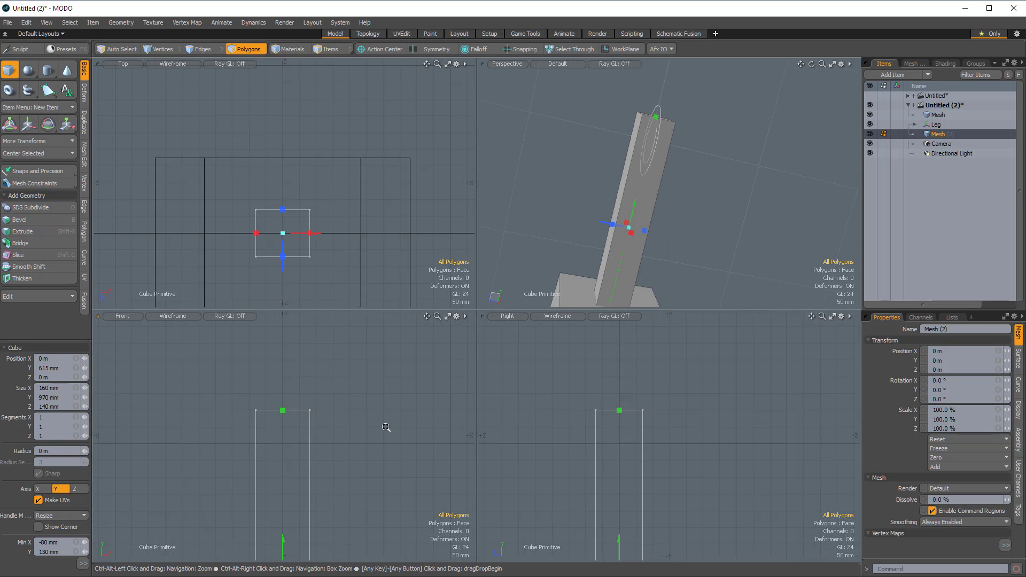
left_click_drag(387, 426, 389, 426, "ctrl+alt")
left_click_drag(389, 427, 398, 389, "alt+shift")
key("space")
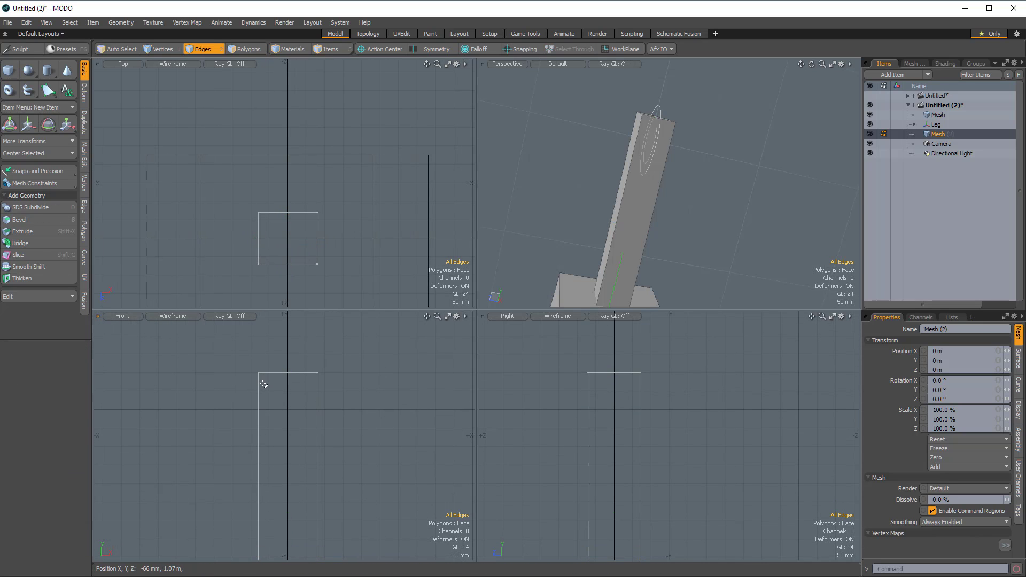
left_click(320, 388, "shift")
key("b")
left_click_drag(369, 385, 395, 385)
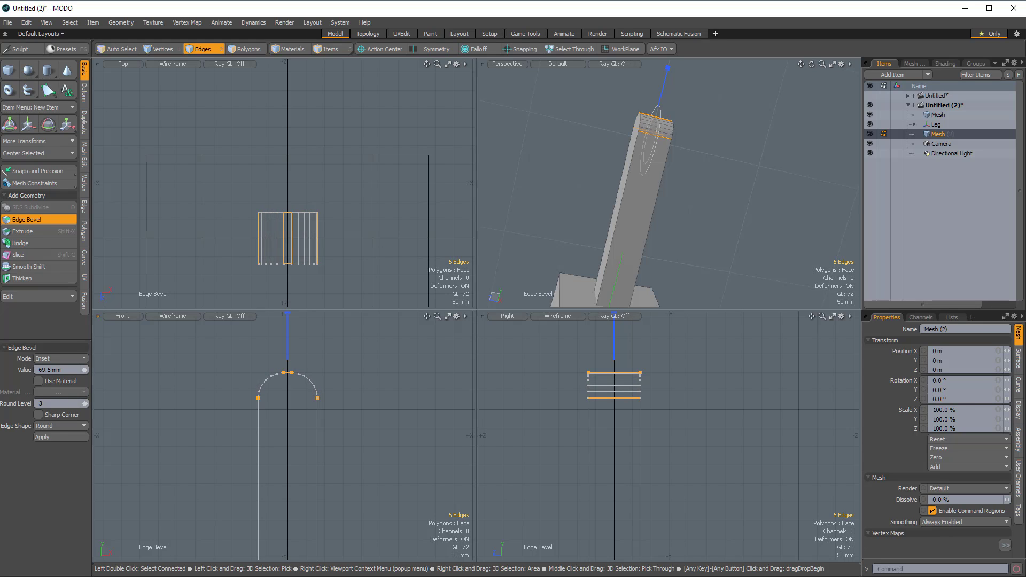
key("space")
Step: Select the edges of the leg's rounded top and move them down about 28 mm
right_click_drag(322, 367, 322, 367)
key("w")
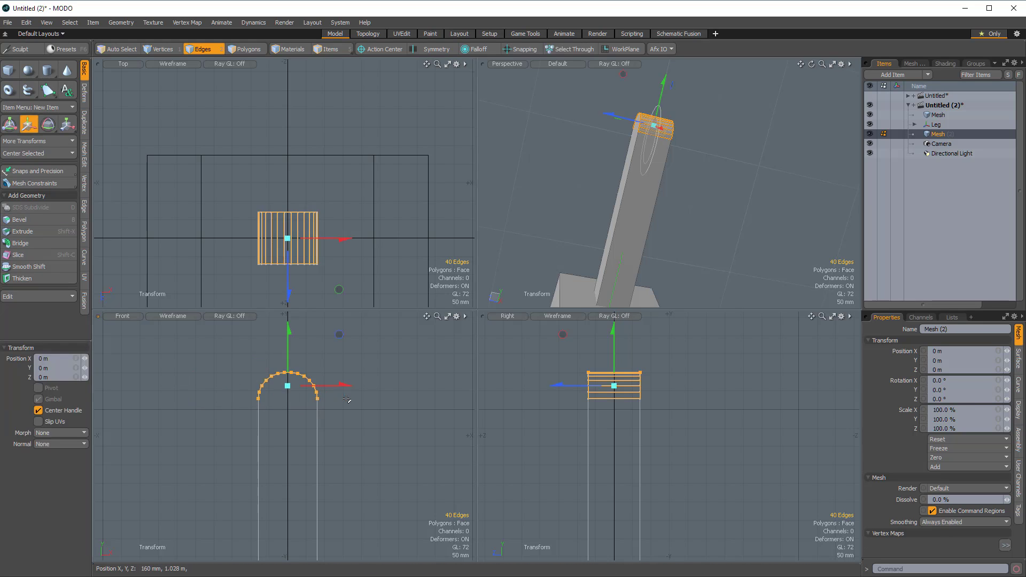
left_click_drag(288, 337, 289, 344)
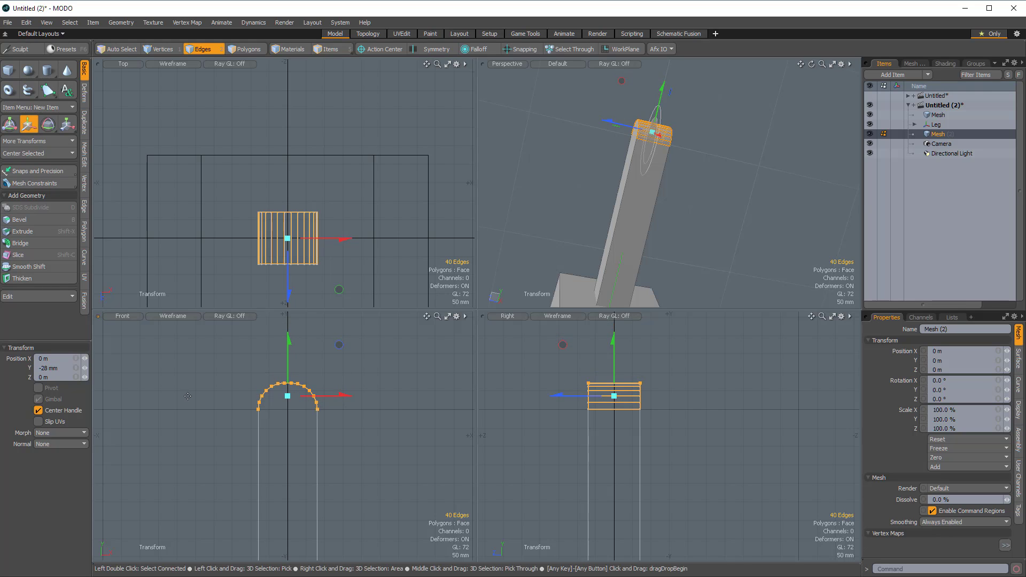
left_click_drag(700, 259, 728, 260, "alt")
key("space")
Step: In item selection mode, parent the foot mesh in place under the Foot locator
left_click(749, 213)
key("5")
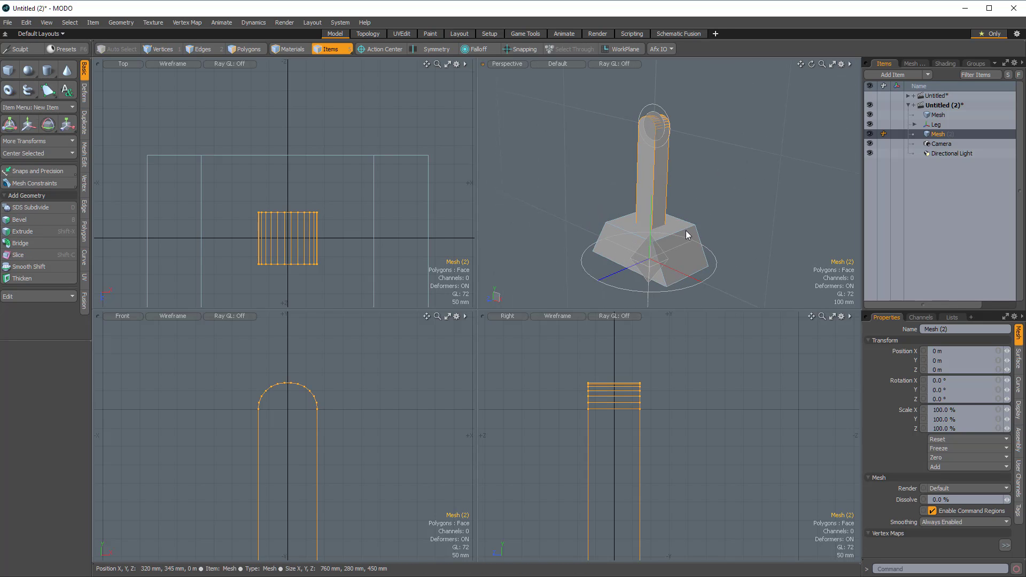
left_click(688, 230)
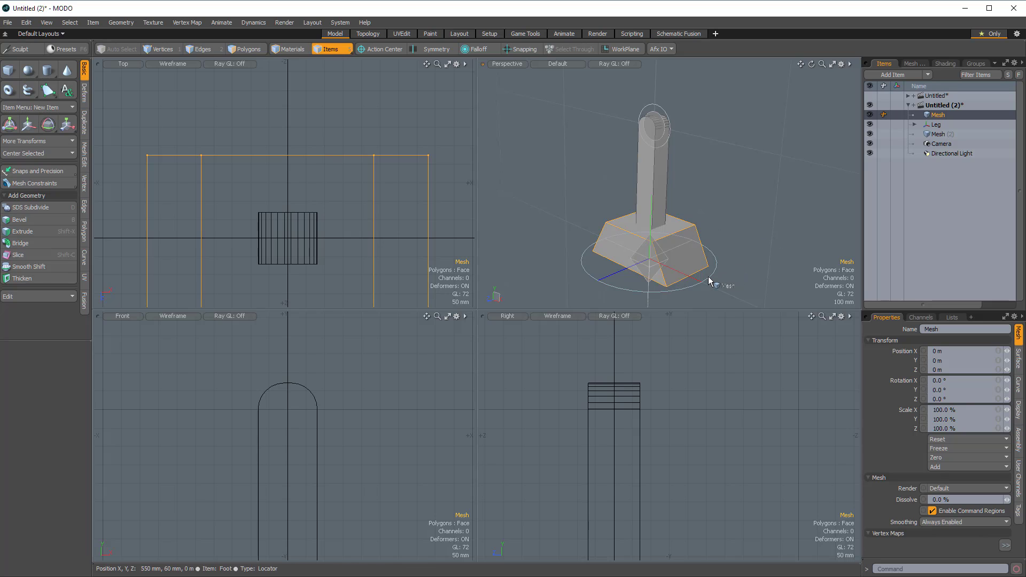
left_click_drag(709, 277, 709, 276)
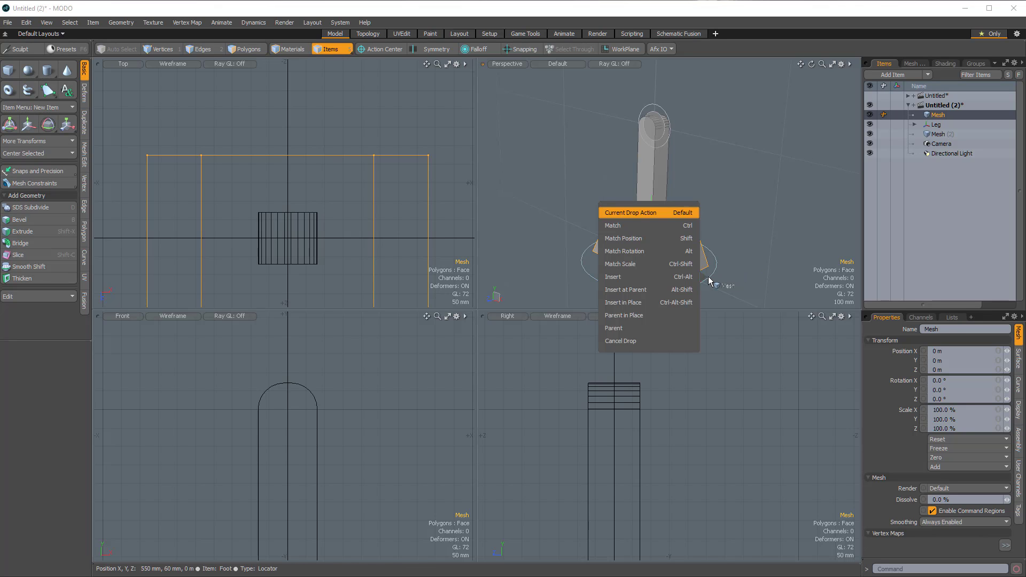
left_click(645, 315)
Step: Parent the rounded leg mesh in place under the Hip locator
left_click_drag(712, 192, 664, 155, "alt")
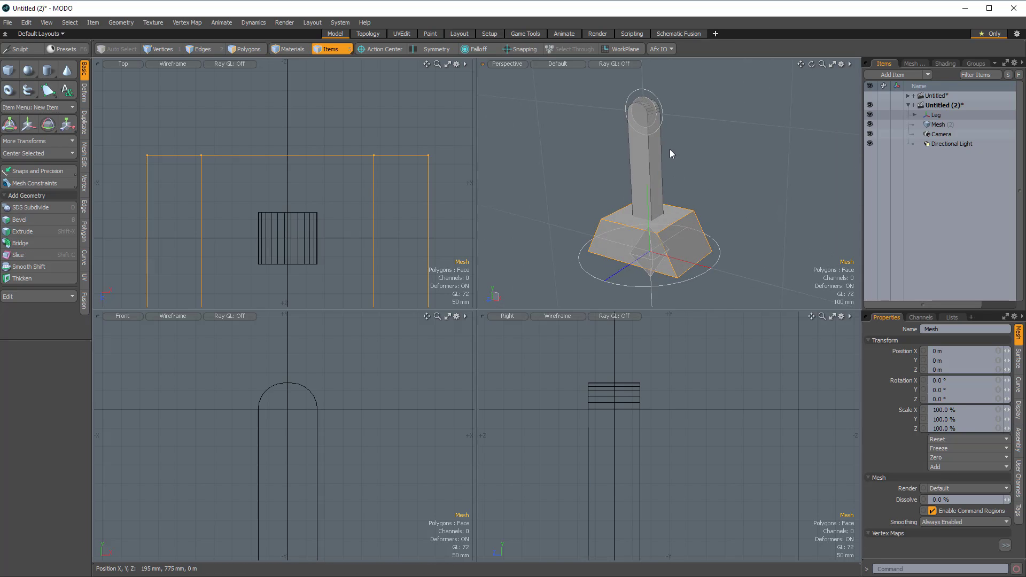
left_click(648, 109)
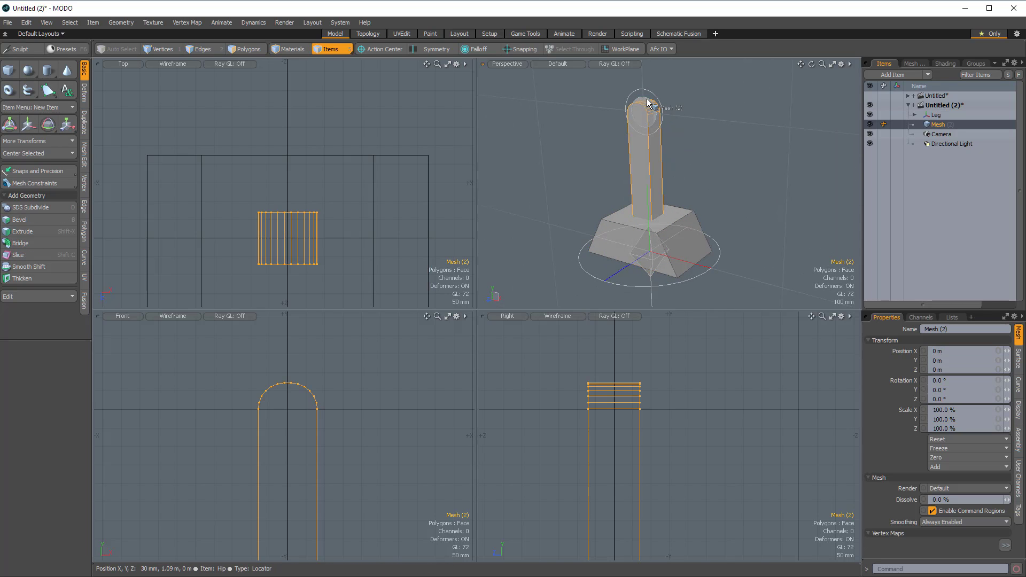
left_click_drag(648, 102, 581, 137)
Step: Test the parented meshes by trying to move the Foot locator, and undo the change
left_click(710, 270)
left_click_drag(745, 271, 646, 267, "alt")
key("w")
key("ctrl+z")
left_click_drag(732, 252, 702, 214, "alt")
key("q")
Step: In a new mesh item, create an upright cylinder around the leg with a radius of about 375 mm and a vertical radius of about 585 mm
left_click(47, 71)
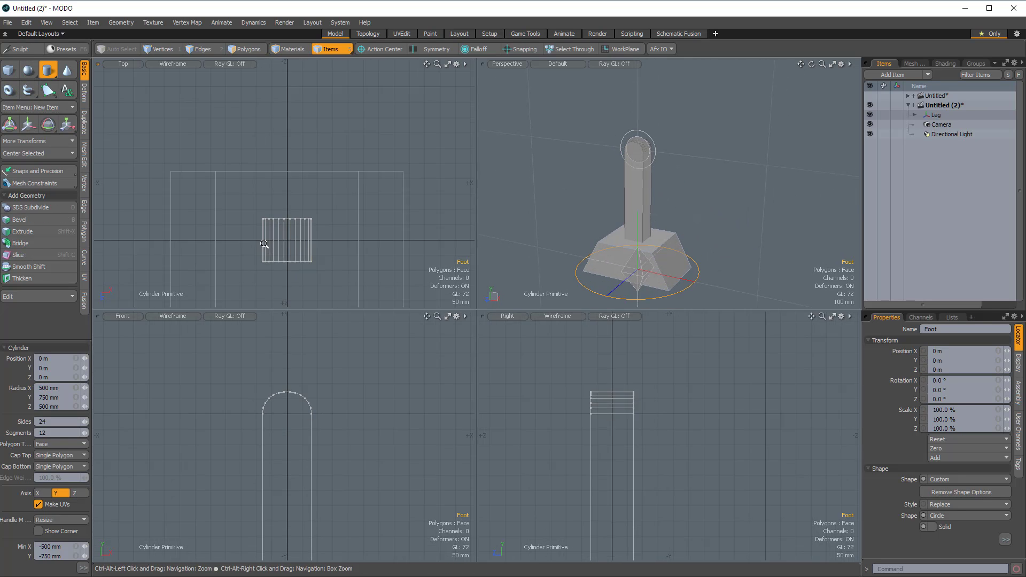
scroll(200, 134, "down", 2)
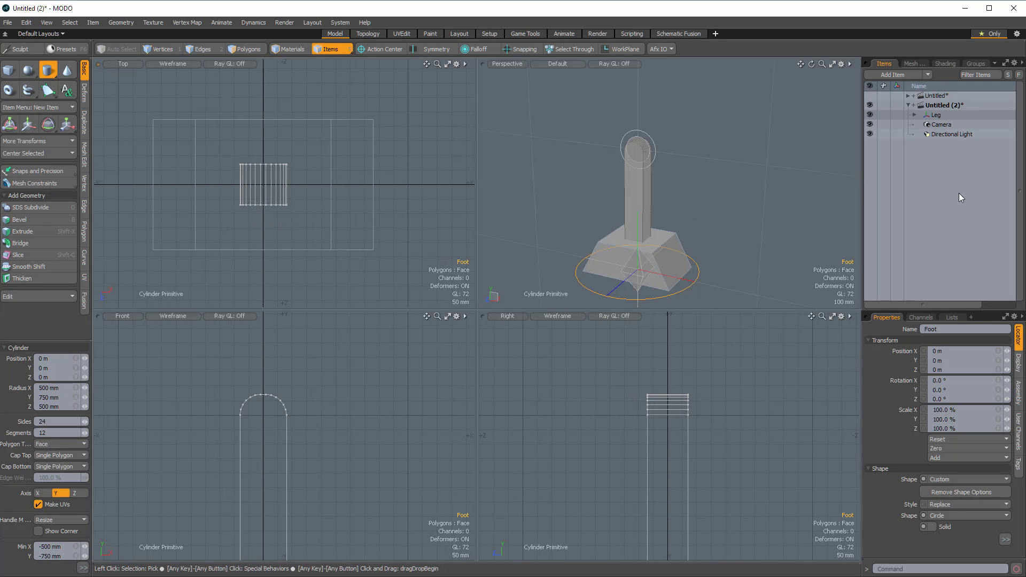
key("n")
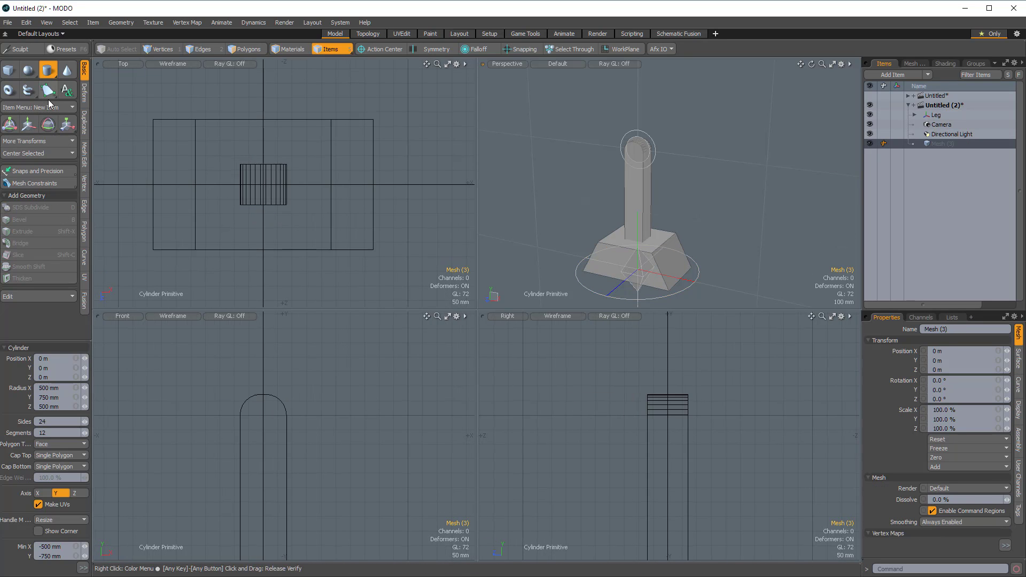
left_click_drag(336, 113, 368, 79)
left_click_drag(263, 436, 269, 333)
left_click_drag(391, 442, 339, 434, "ctrl+alt")
left_click_drag(339, 434, 324, 362, "alt+shift")
left_click_drag(391, 496, 321, 511, "ctrl+alt")
left_click_drag(567, 240, 473, 258, "alt")
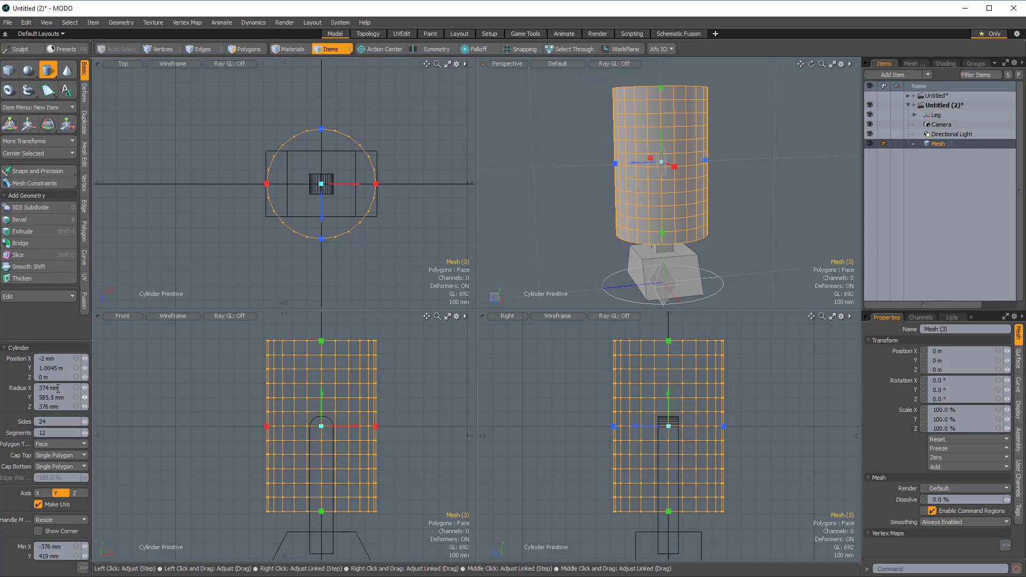
Step: Set the cylinder's X and Z radii to 400 mm and its X position to 0
type("400")
key("Tab")
key("Tab")
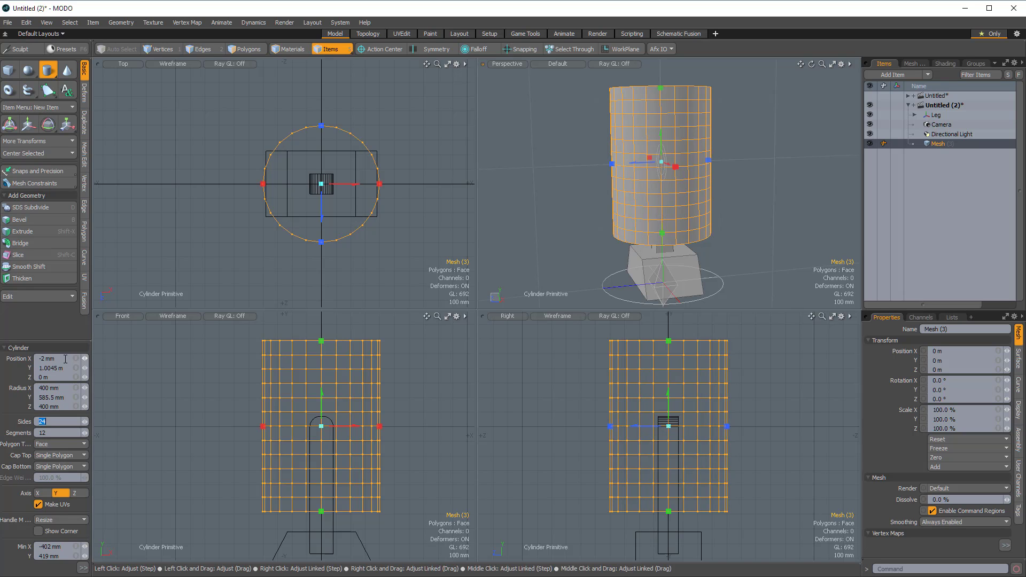
type("0")
key("Tab")
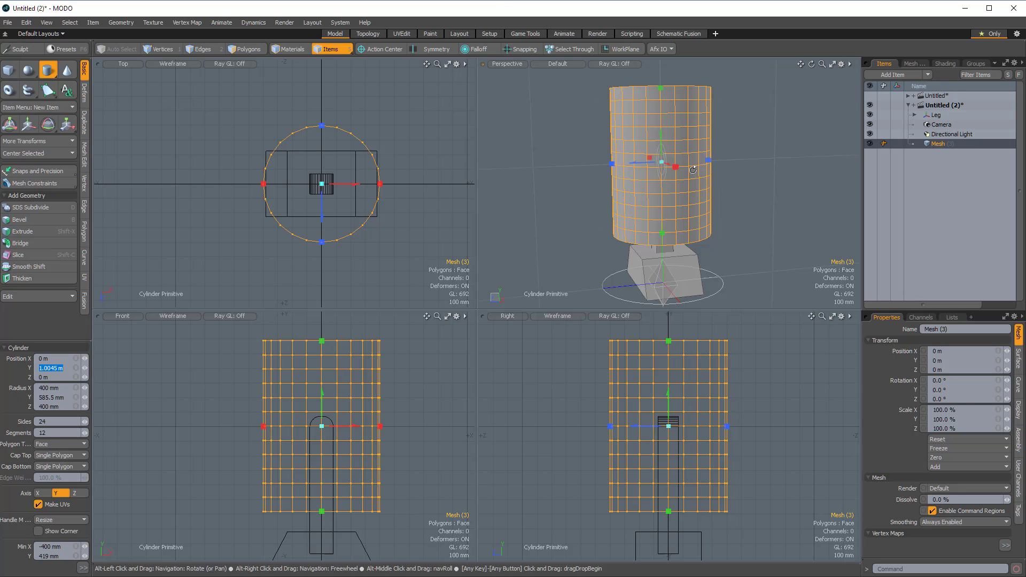
left_click_drag(769, 137, 784, 253, "alt")
key("q")
Step: Move the Leg locator along Z so the foot and leg stand just outside the cylinder
left_click(797, 149)
left_click(685, 128)
left_click_drag(755, 174, 755, 141, "alt")
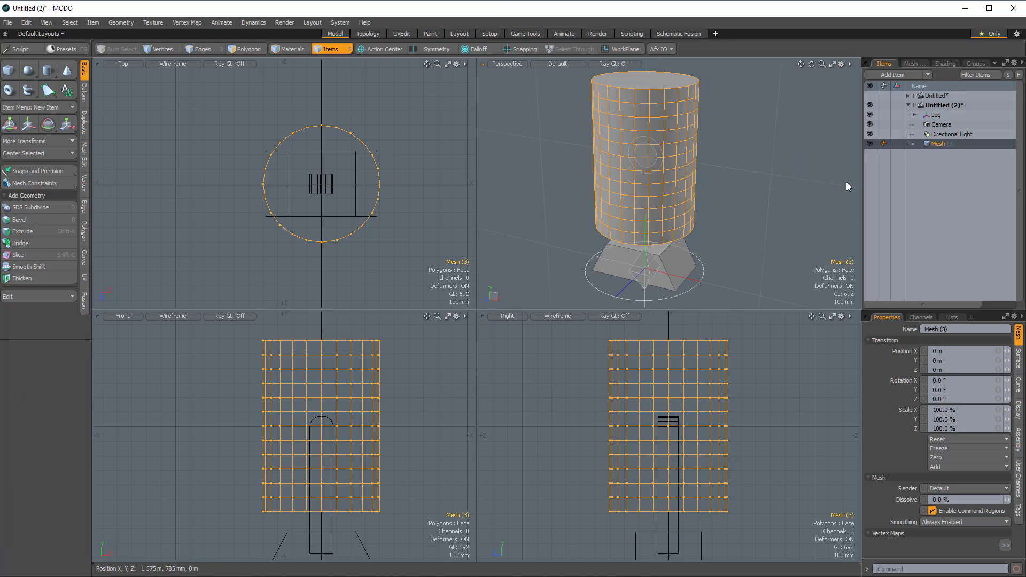
left_click_drag(698, 203, 651, 234, "alt")
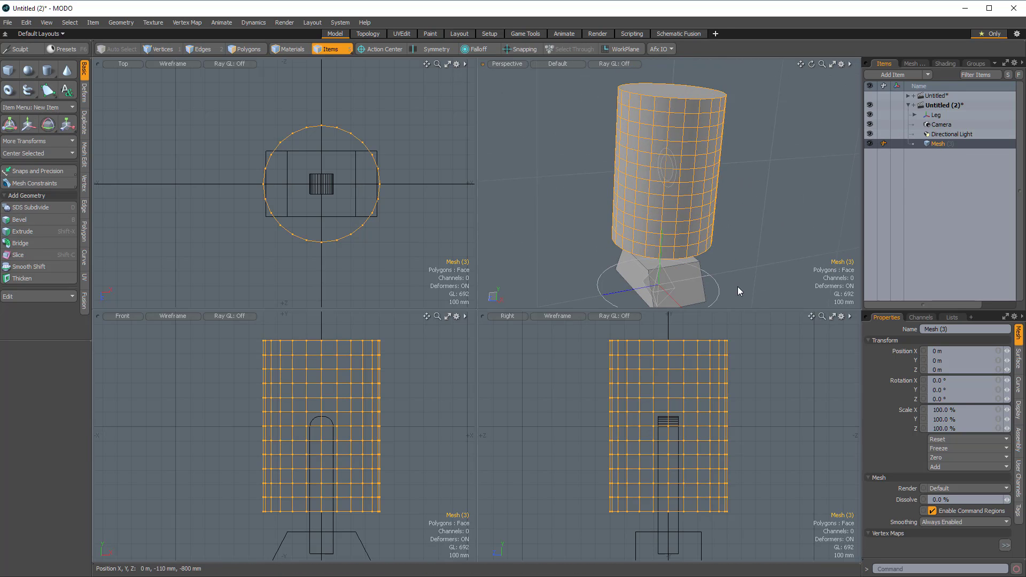
left_click(938, 115)
key("y")
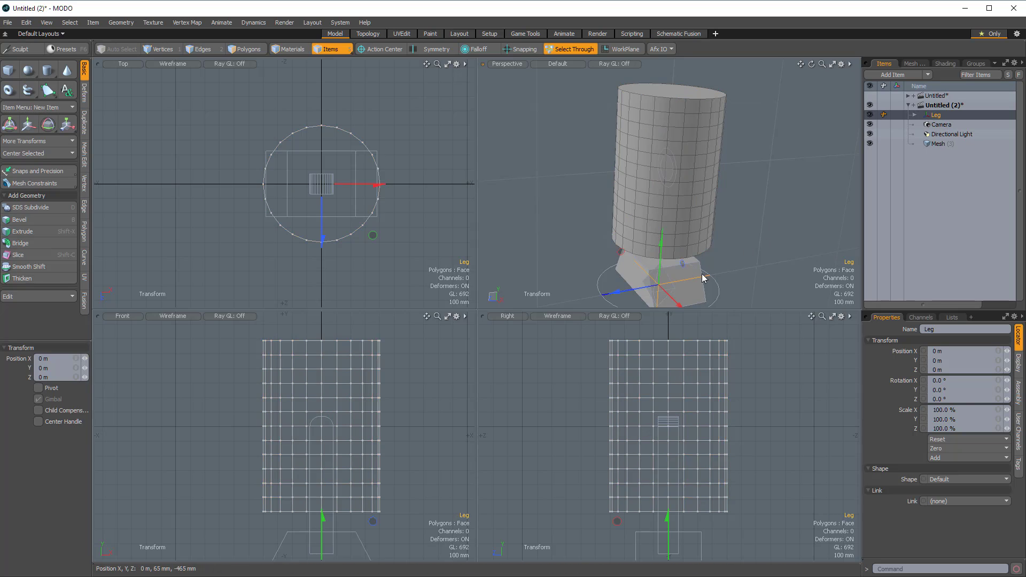
left_click_drag(617, 295, 700, 195)
Step: Select the cylinder mesh together with the Hip locator and switch to the Setup layout
left_click(715, 168)
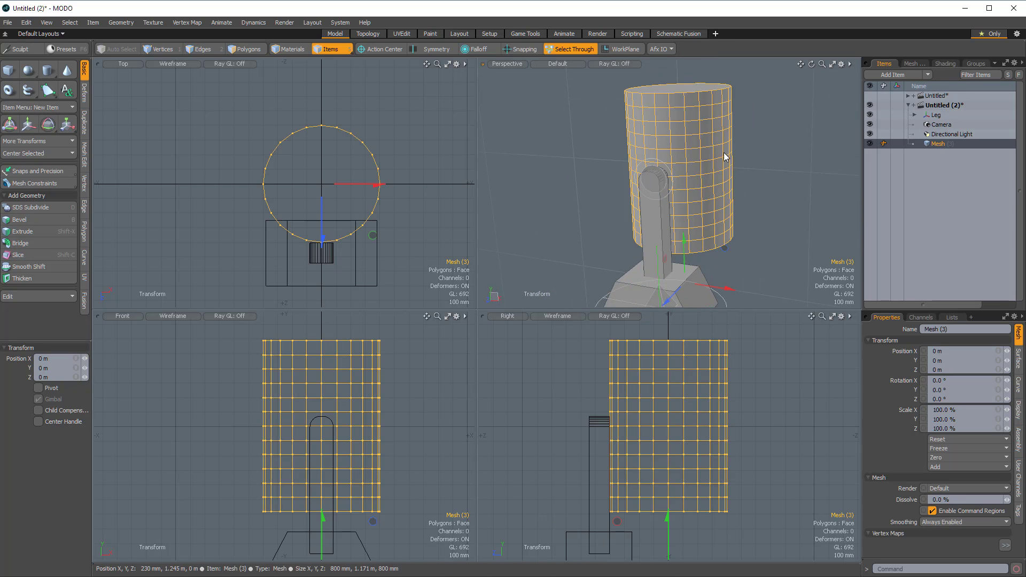
left_click_drag(685, 145, 722, 146, "ctrl+alt")
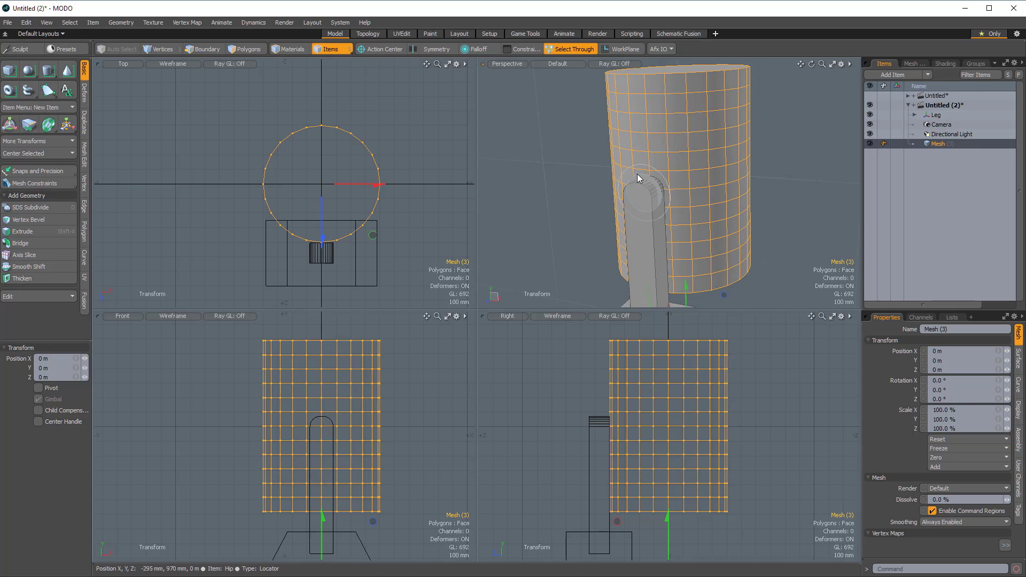
left_click(636, 175, "shift")
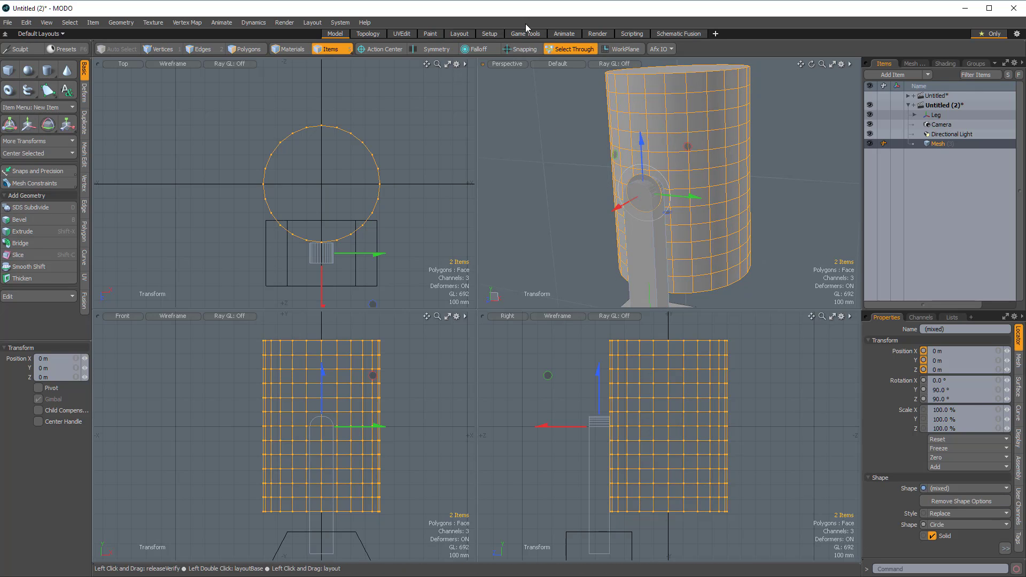
left_click(497, 34)
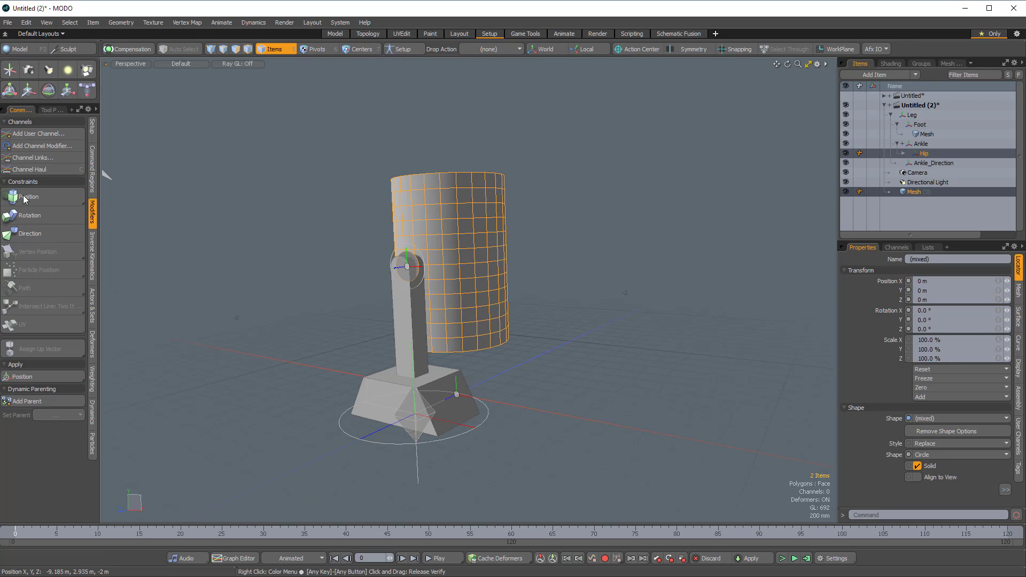
Step: Try to add a Position constraint between the cylinder mesh and the Hip locator, and undo it
left_click(23, 199)
left_click_drag(648, 193, 454, 281, "alt")
left_click_drag(645, 222, 403, 294, "alt")
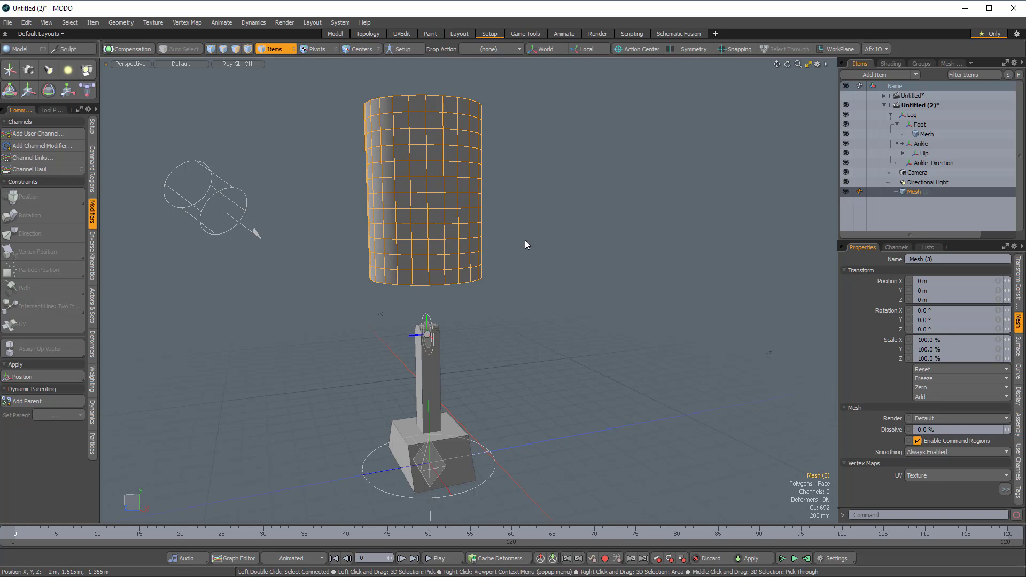
key("ctrl+z")
Step: Select all polygons of the cylinder mesh
left_click_drag(636, 403, 538, 327, "alt")
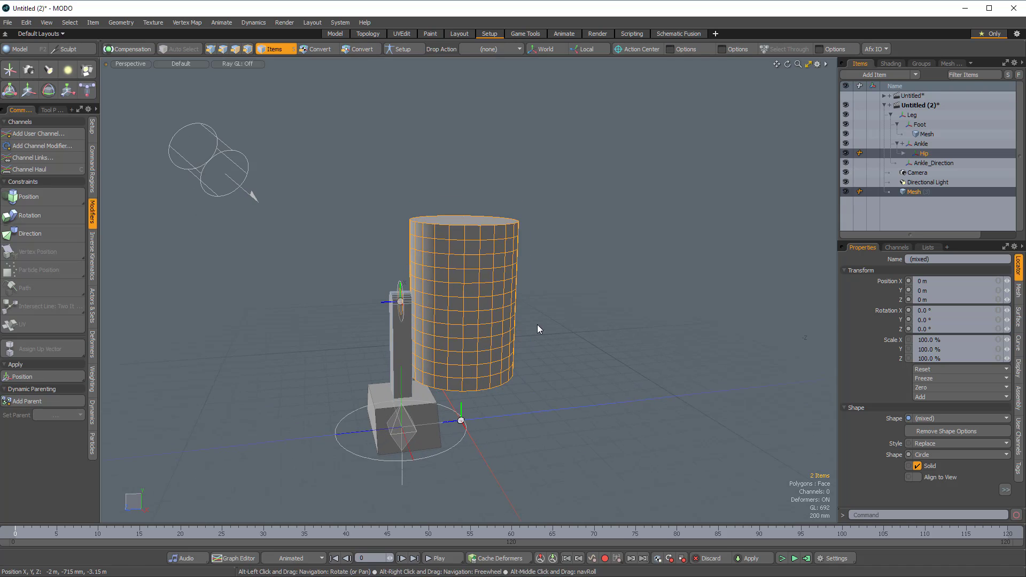
key("2")
double_click(479, 318)
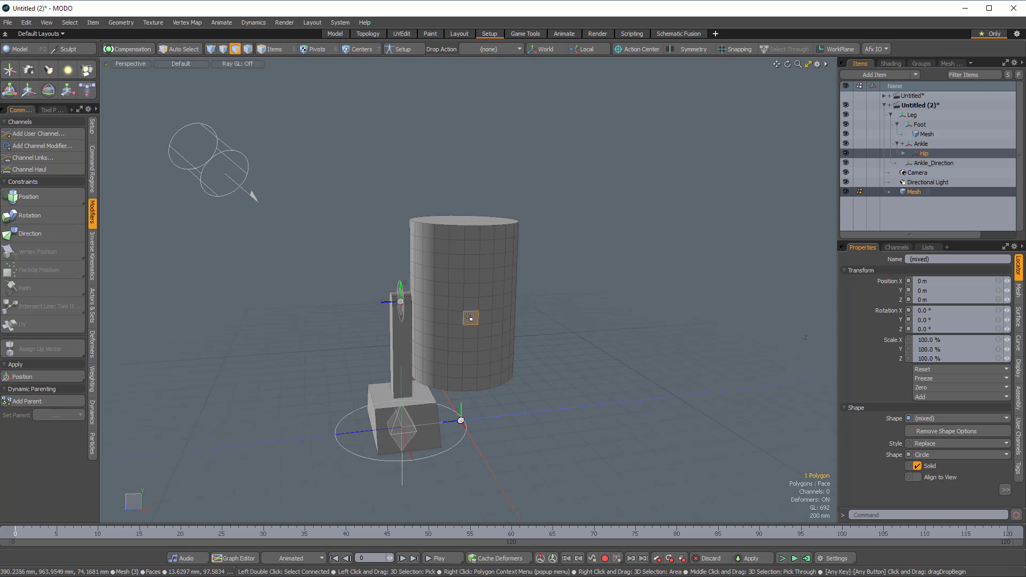
double_click(468, 317)
left_click_drag(468, 317, 407, 216, "alt")
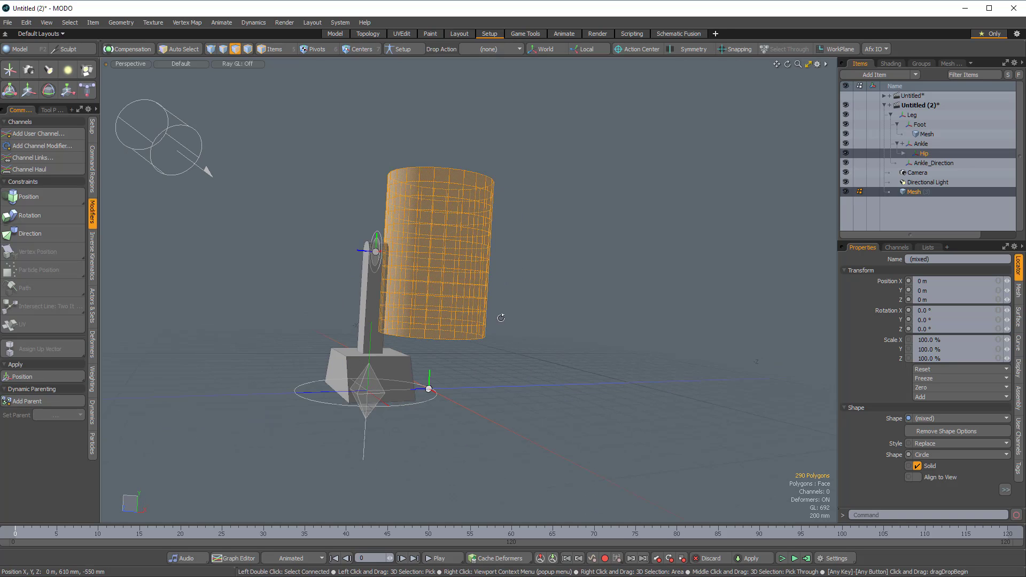
left_click_drag(481, 384, 494, 315, "alt")
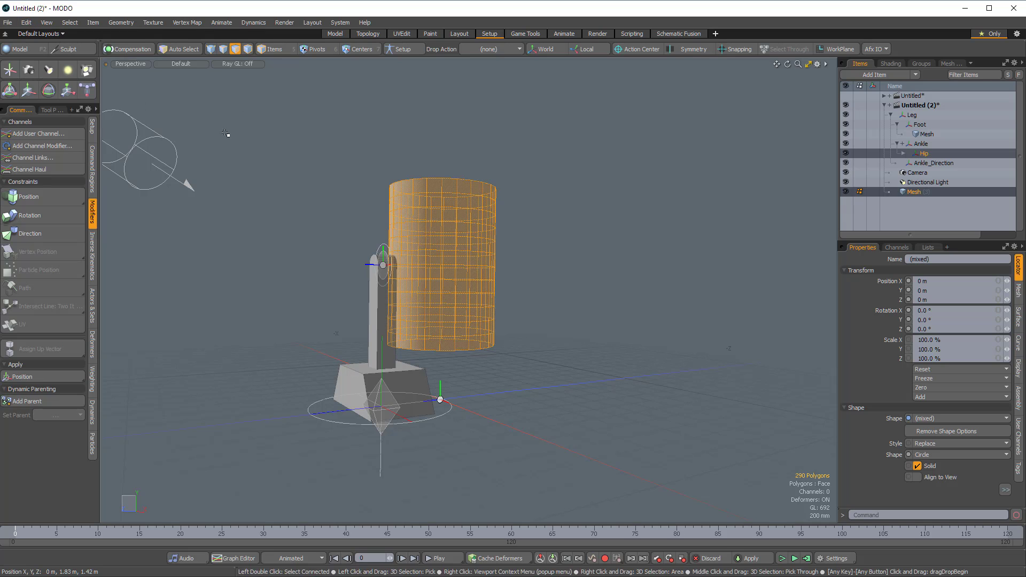
left_click_drag(188, 178, 424, 242, "alt")
scroll(423, 241, "up", 3)
left_click_drag(492, 257, 439, 275, "alt")
Step: Try to move the cylinder mesh's center to its bounding box while working in polygon selection mode
left_click(25, 23)
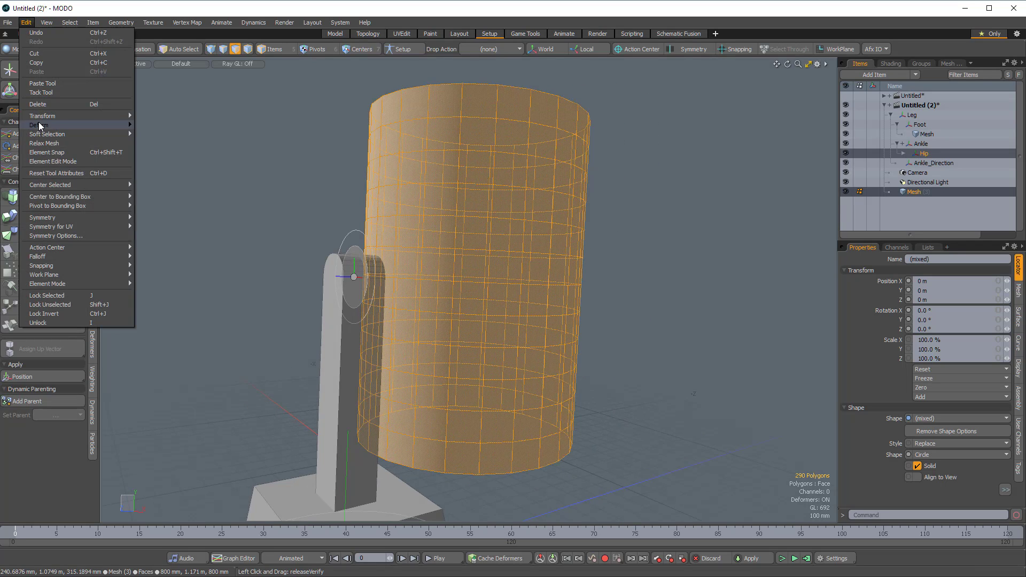
mouse_move(40, 200)
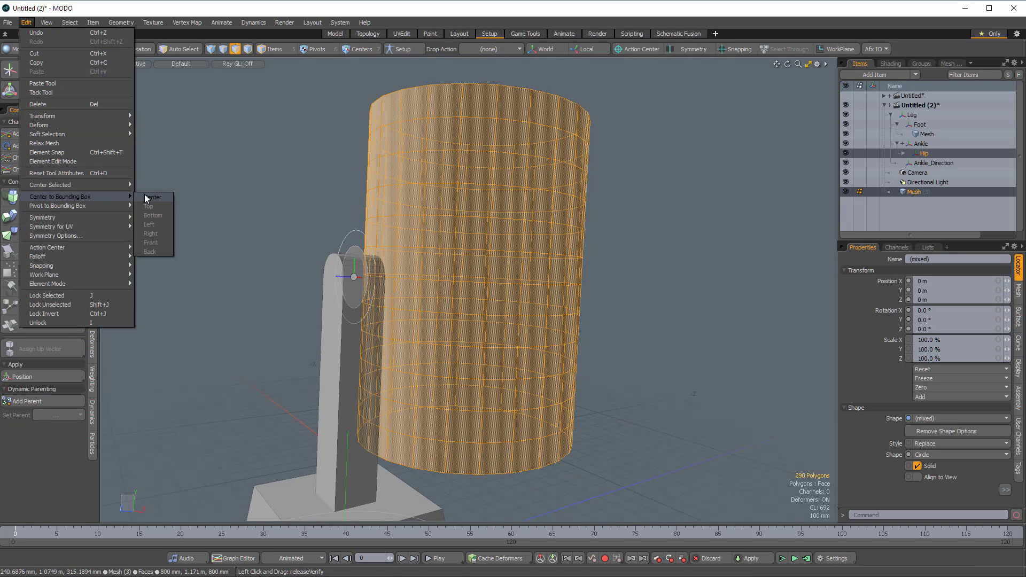
left_click(194, 186)
left_click(25, 23)
mouse_move(59, 198)
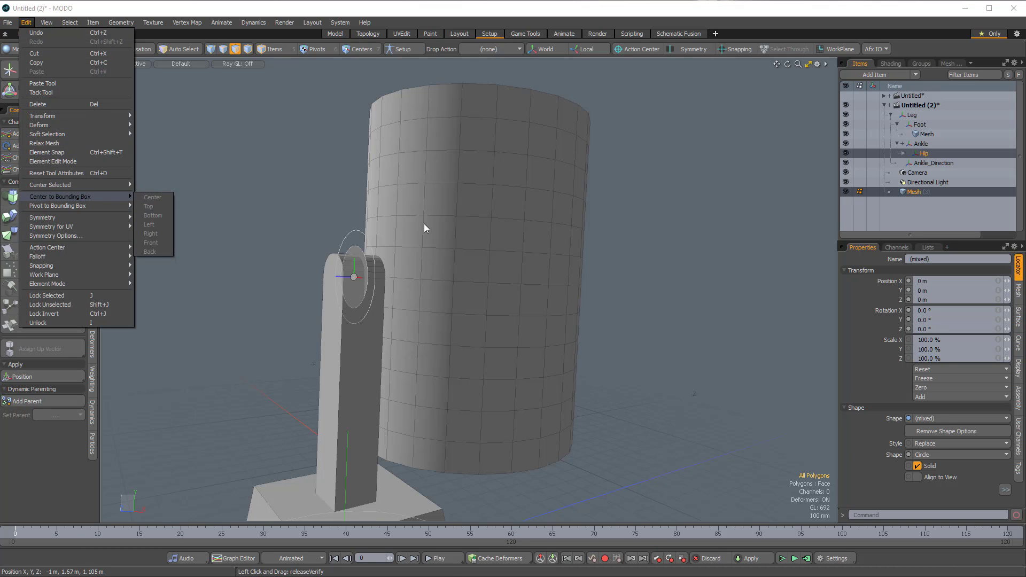
left_click(576, 235)
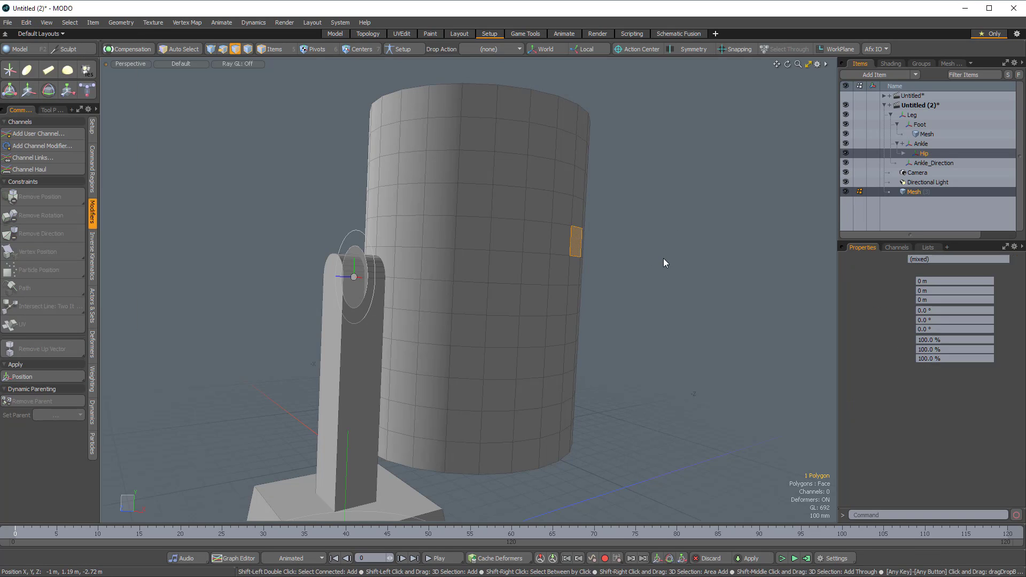
Step: Select the cylinder mesh as an item and set its center and pivot to the middle of its bounding box
key("5")
left_click(663, 258)
left_click(538, 239)
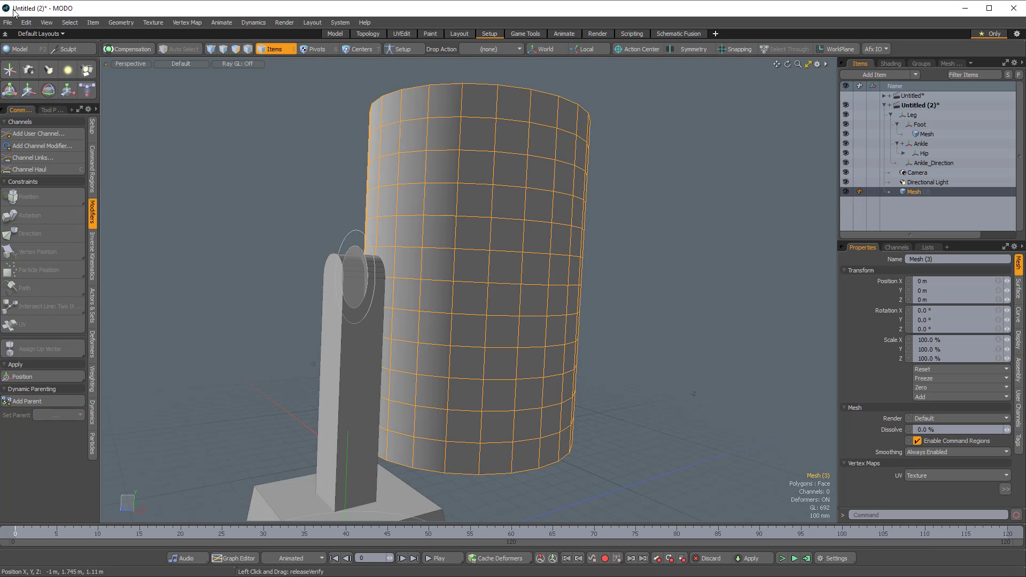
left_click(27, 22)
mouse_move(54, 199)
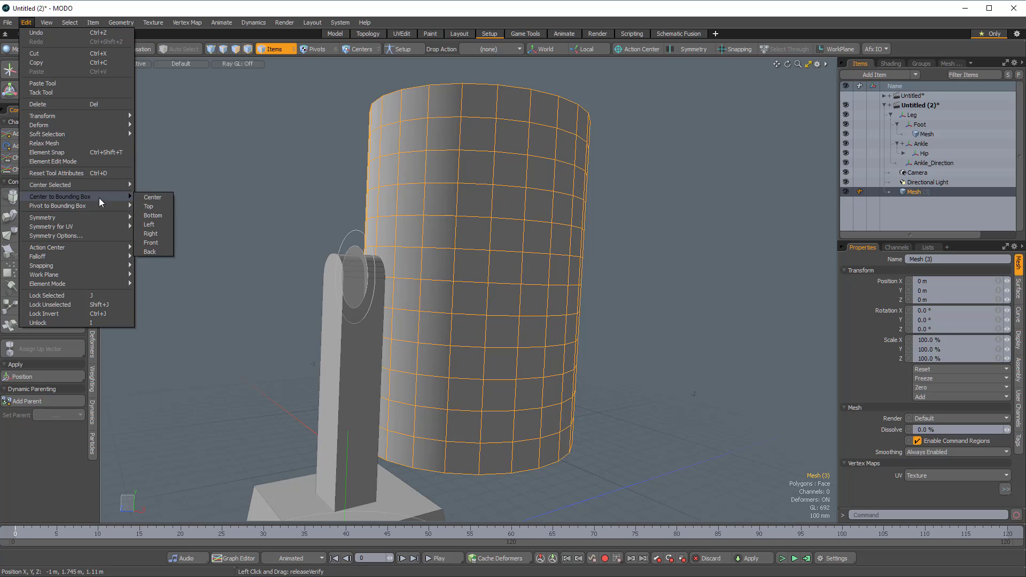
left_click(167, 198)
left_click(27, 22)
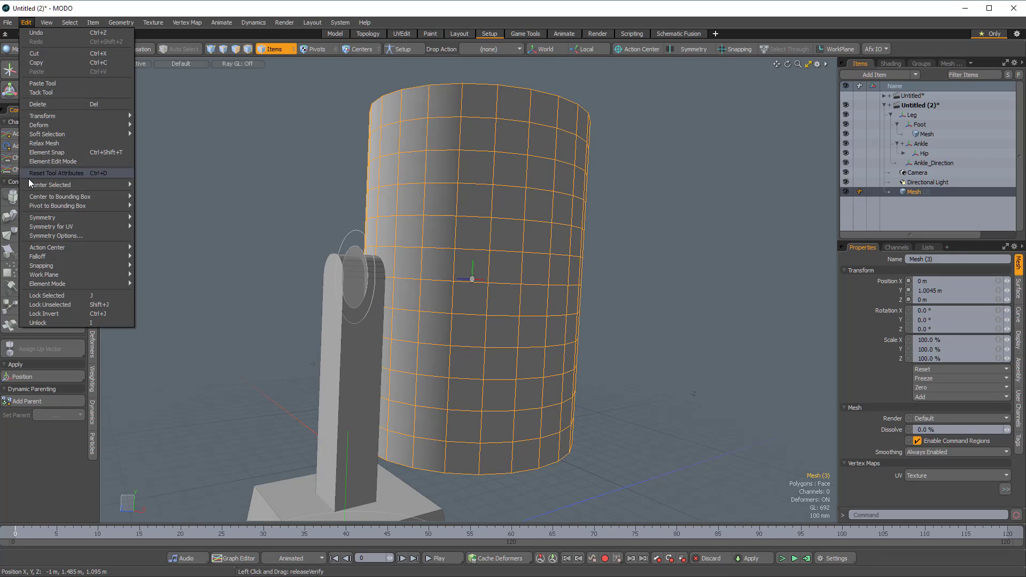
mouse_move(54, 196)
left_click(149, 207)
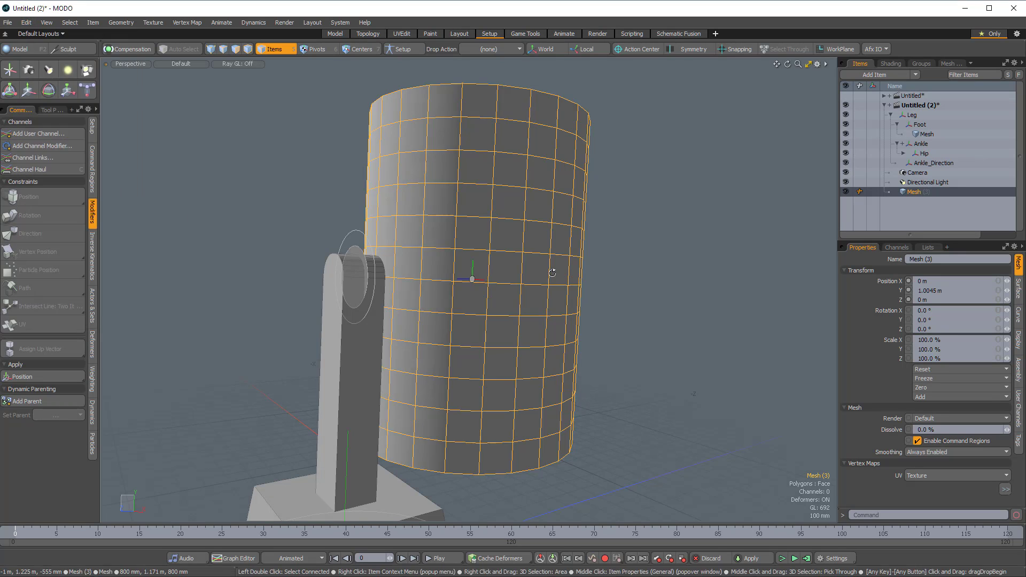
Step: Add the Hip locator to the cylinder mesh selection and create a Position constraint driving the cylinder from Hip
left_click_drag(583, 292, 492, 267, "ctrl+alt")
left_click_drag(600, 270, 643, 285, "alt")
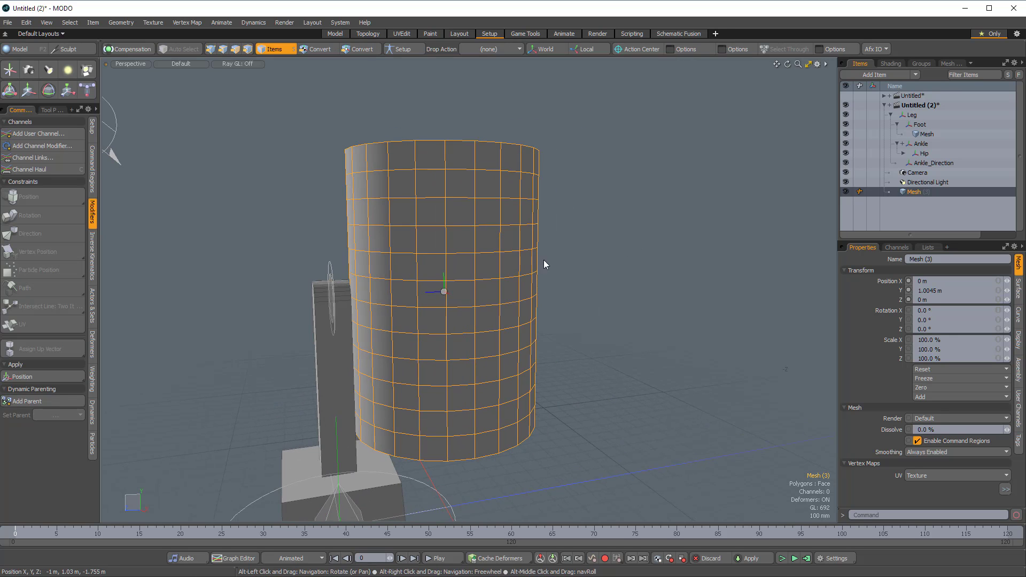
left_click_drag(408, 288, 437, 292, "alt")
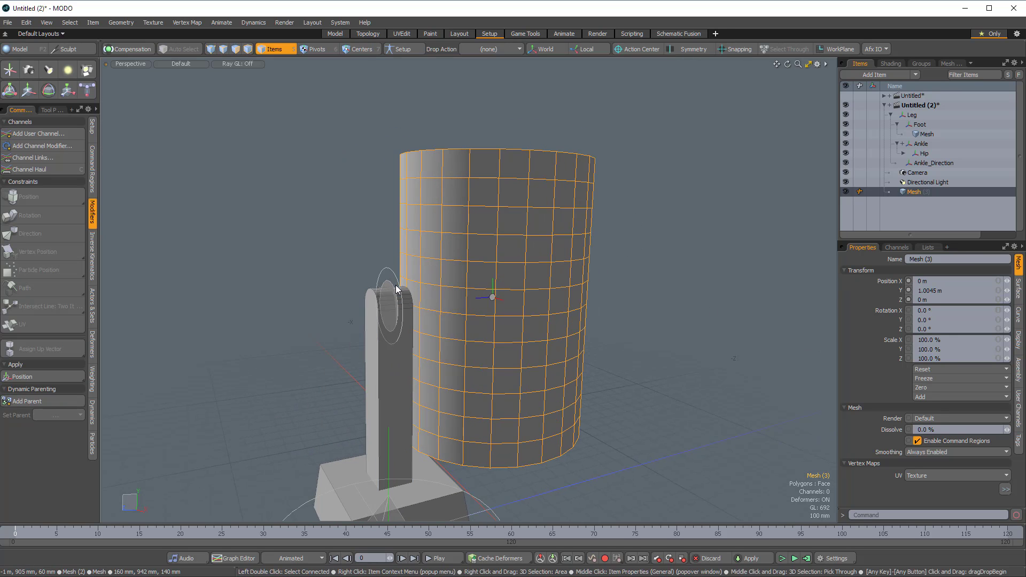
left_click(389, 289, "shift")
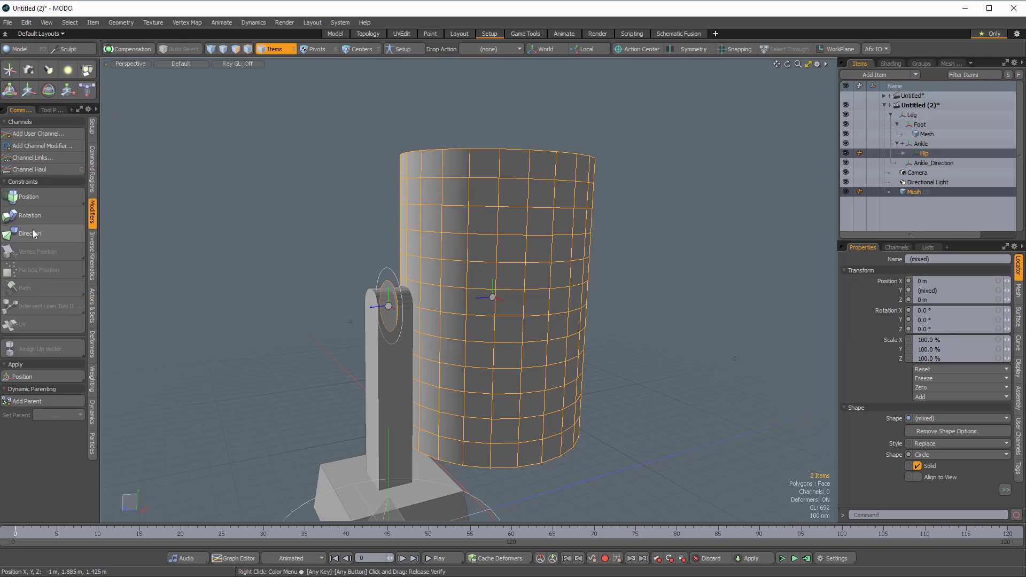
left_click(32, 200)
left_click_drag(509, 299, 566, 231, "alt")
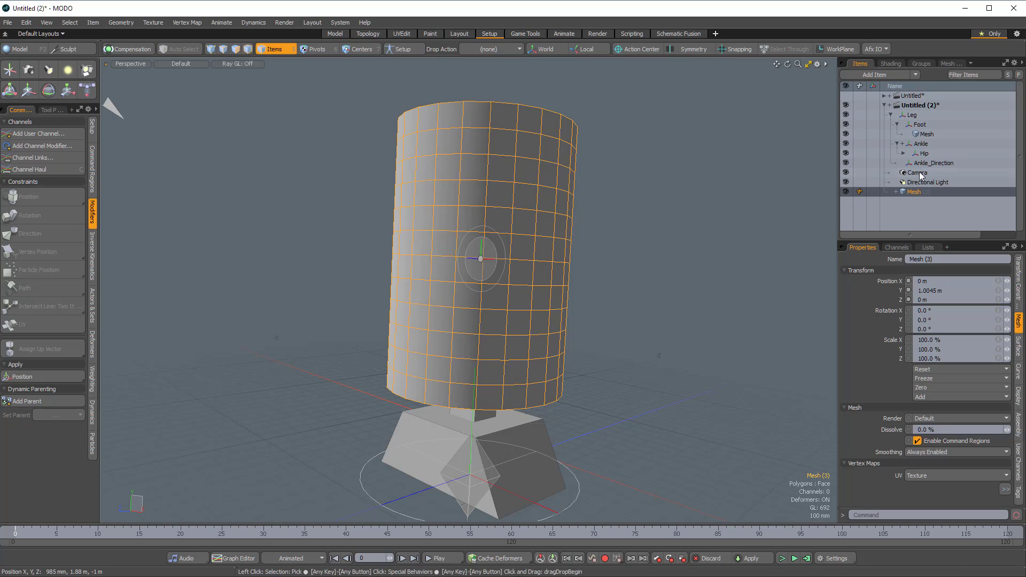
Step: Add output options to the cylinder's Hip Position constraint and set its X and Z opacity to 0%
left_click(896, 192)
left_click(929, 201)
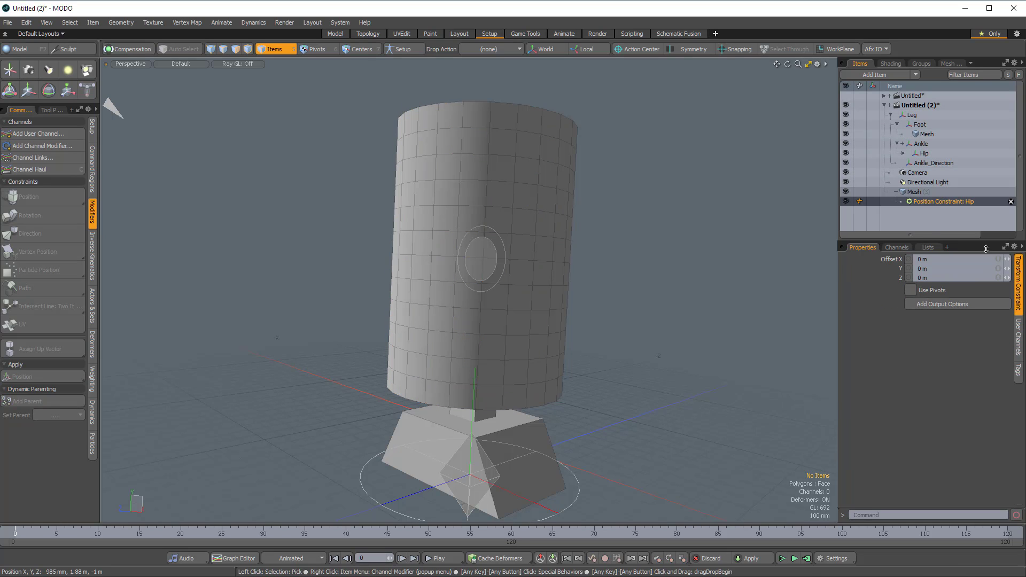
left_click(947, 304)
left_click_drag(685, 250, 903, 276, "alt")
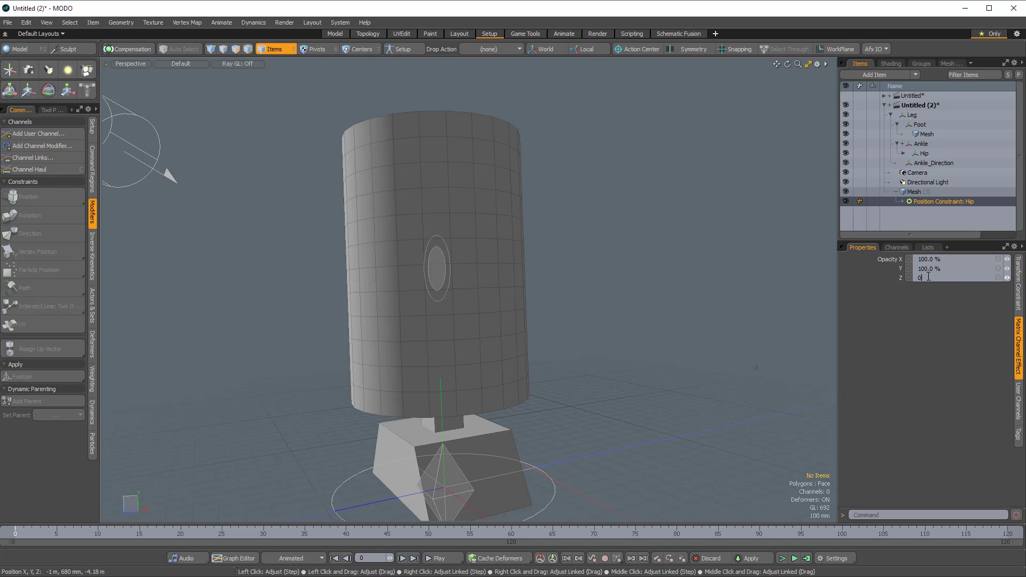
key("Return")
left_click_drag(714, 265, 801, 316, "alt")
left_click_drag(801, 315, 829, 271, "alt+shift")
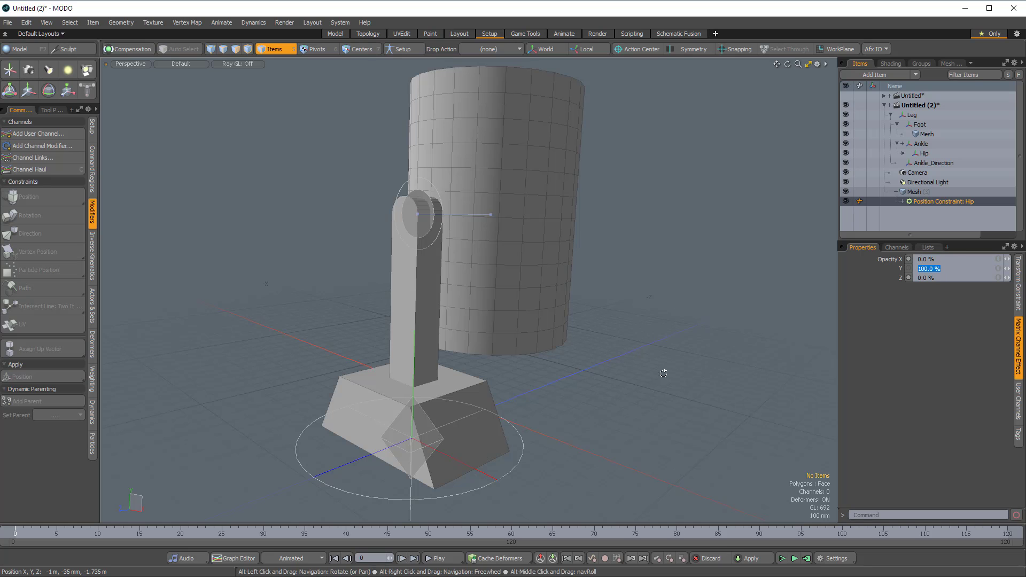
left_click_drag(671, 371, 610, 349, "alt")
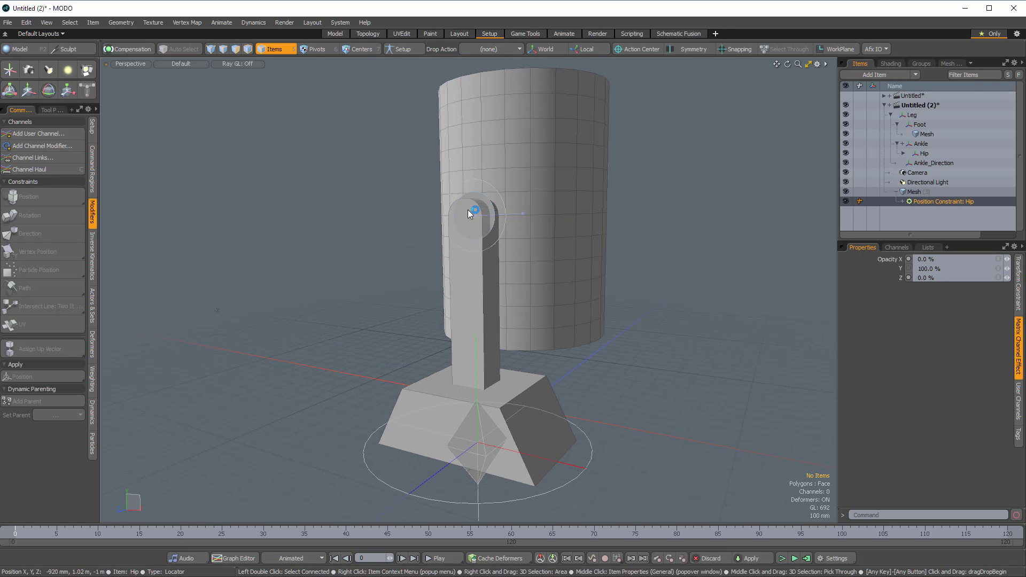
Step: Move the Foot locator to test how the cylinder follows the hip, and undo the move
left_click(590, 453)
left_click_drag(543, 452, 663, 483)
left_click_drag(517, 245, 642, 291, "alt")
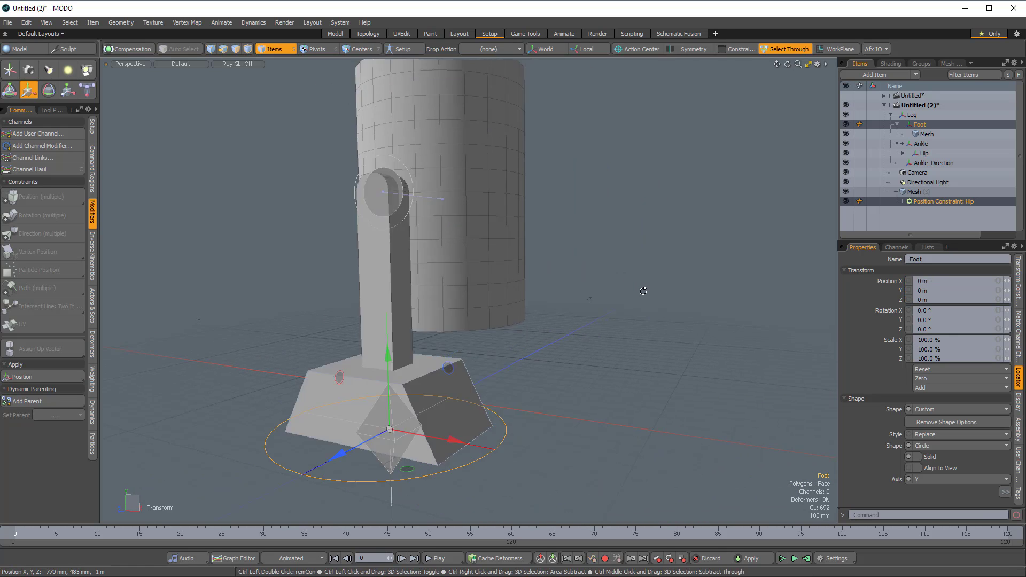
left_click_drag(644, 299, 706, 338, "alt")
left_click_drag(655, 278, 598, 308, "alt+shift")
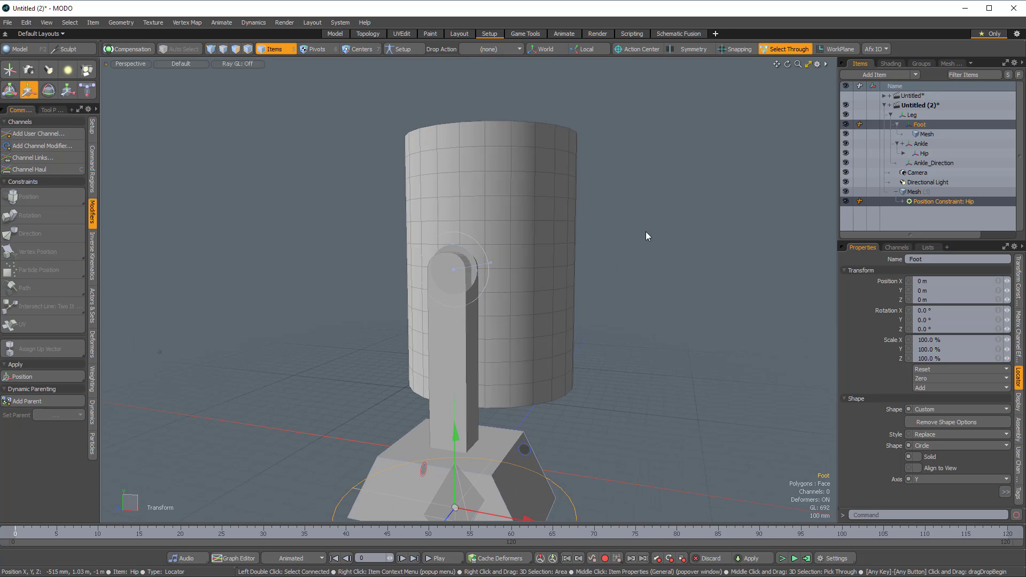
Step: Examine the opacity settings in the Matrix Channel Effect under the Hip Position constraint
left_click(900, 203)
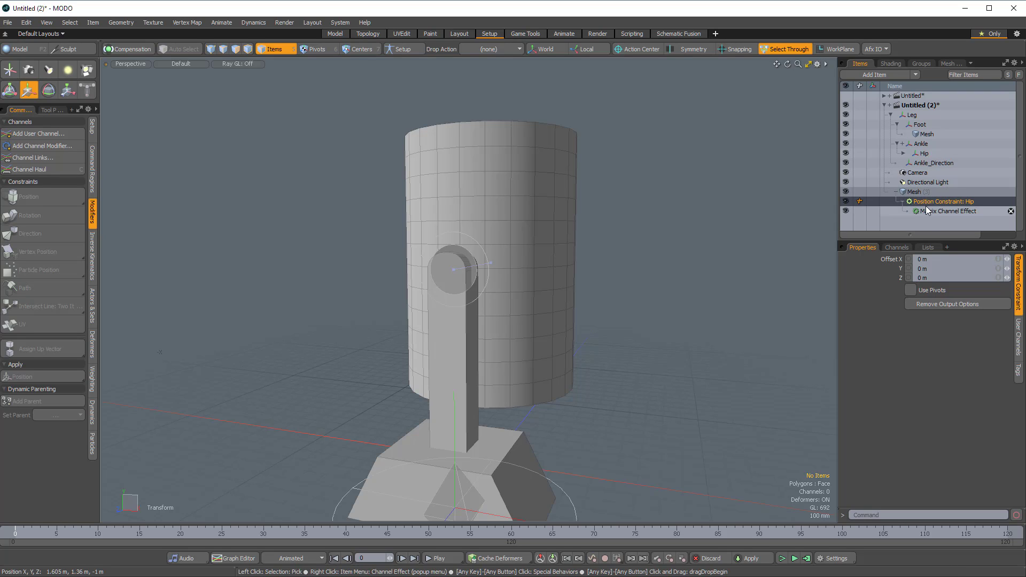
left_click(956, 212)
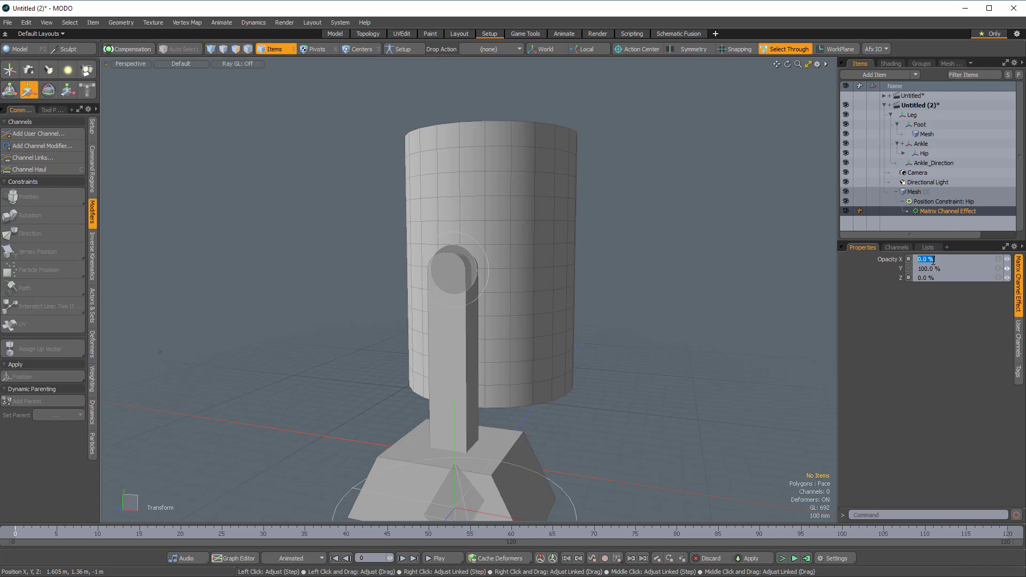
left_click_drag(723, 282, 562, 416, "alt")
Step: Move the Foot locator 205 mm along X to test the cylinder's constrained motion, and undo the move
left_click(524, 469)
scroll(526, 469, "down", 3)
left_click_drag(562, 416, 567, 406, "alt")
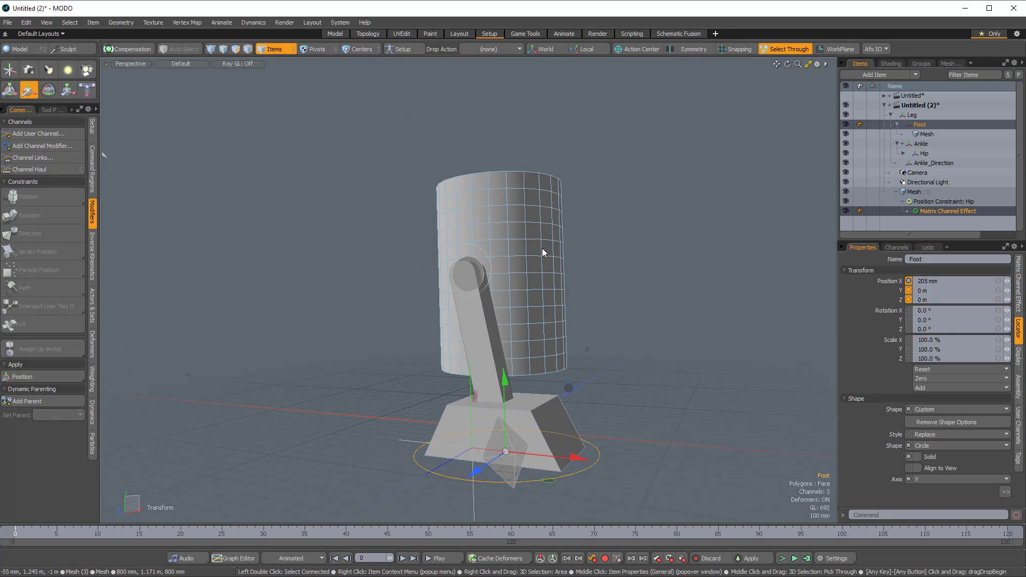
key("ctrl+z")
Step: Select the cylinder mesh together with the Hip locator and add a Rotation constraint driving the cylinder from Hip
left_click_drag(582, 329, 617, 342, "alt")
left_click_drag(617, 342, 689, 347, "alt+shift")
left_click_drag(689, 347, 344, 276, "ctrl+alt")
left_click(344, 275)
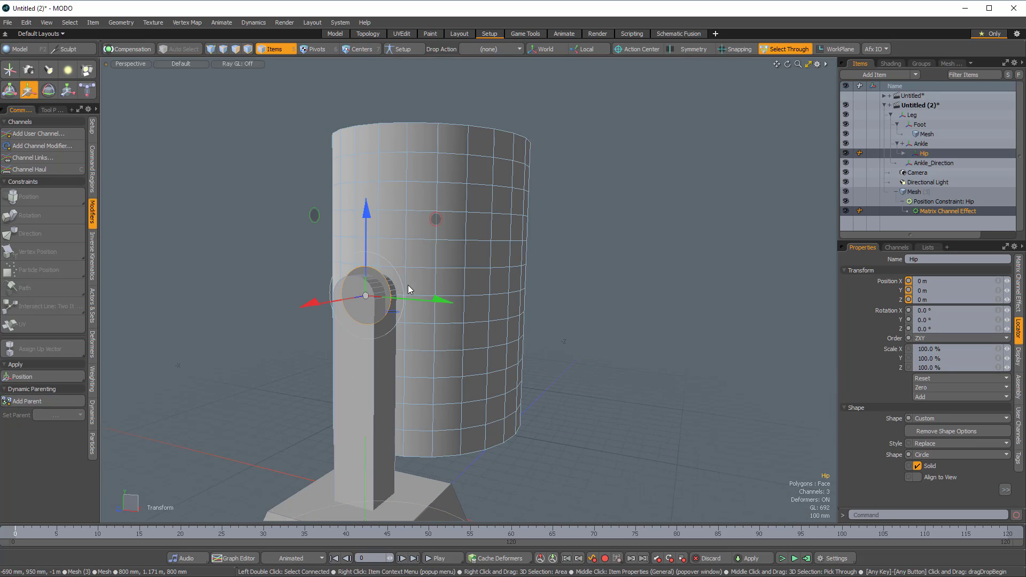
left_click_drag(481, 329, 489, 279, "alt+shift")
left_click(485, 287)
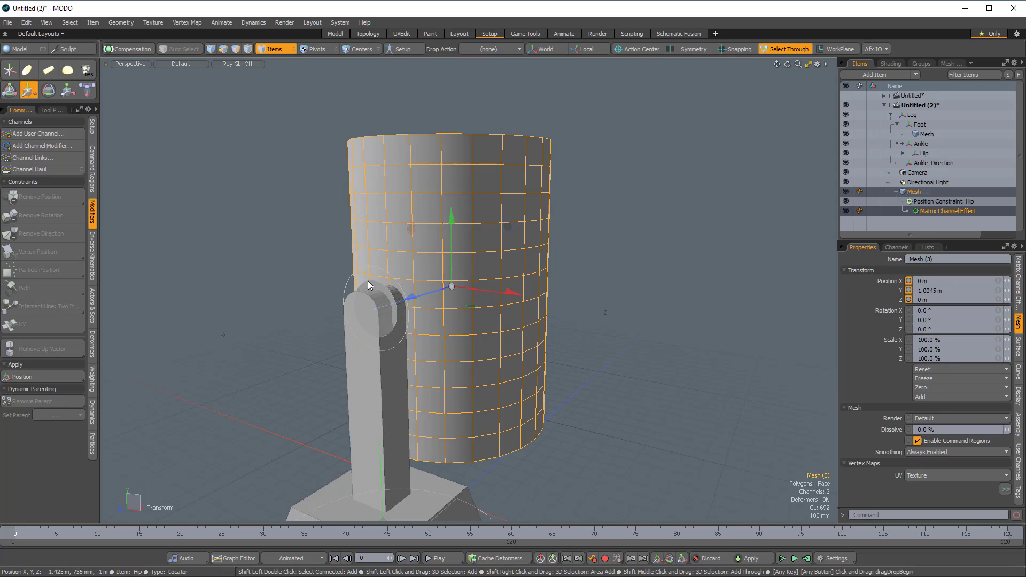
left_click(370, 282, "shift")
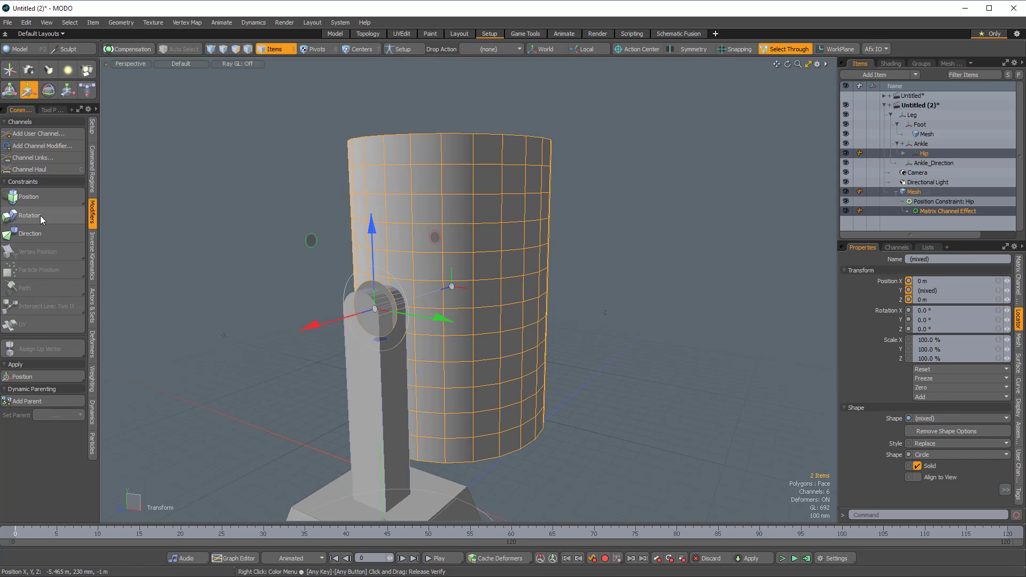
left_click(40, 216)
left_click_drag(537, 324, 614, 315, "alt")
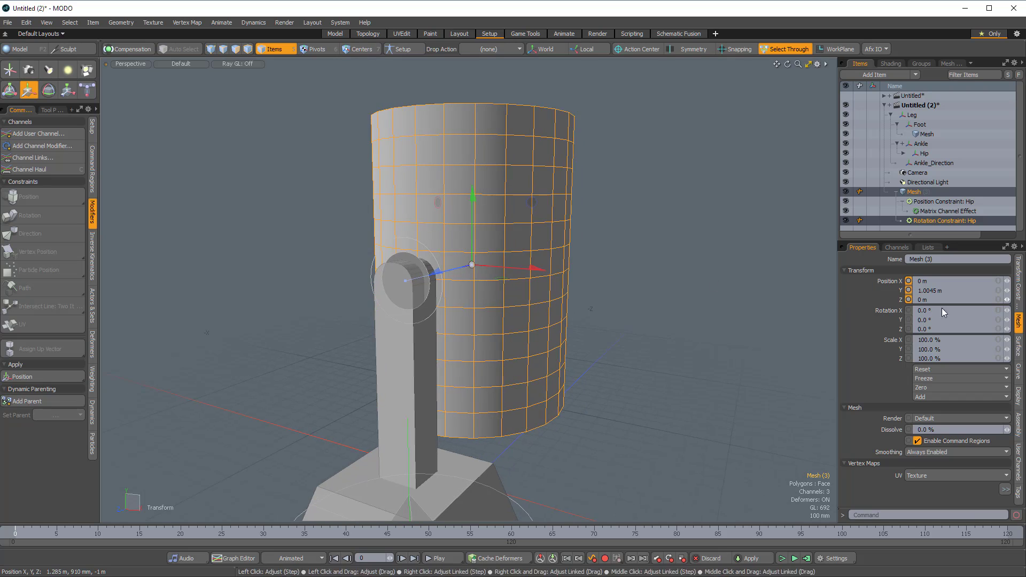
Step: Add output options to the Hip Rotation constraint and set its X and Y opacity to 0%
left_click(932, 221)
left_click_drag(438, 368, 292, 379, "alt")
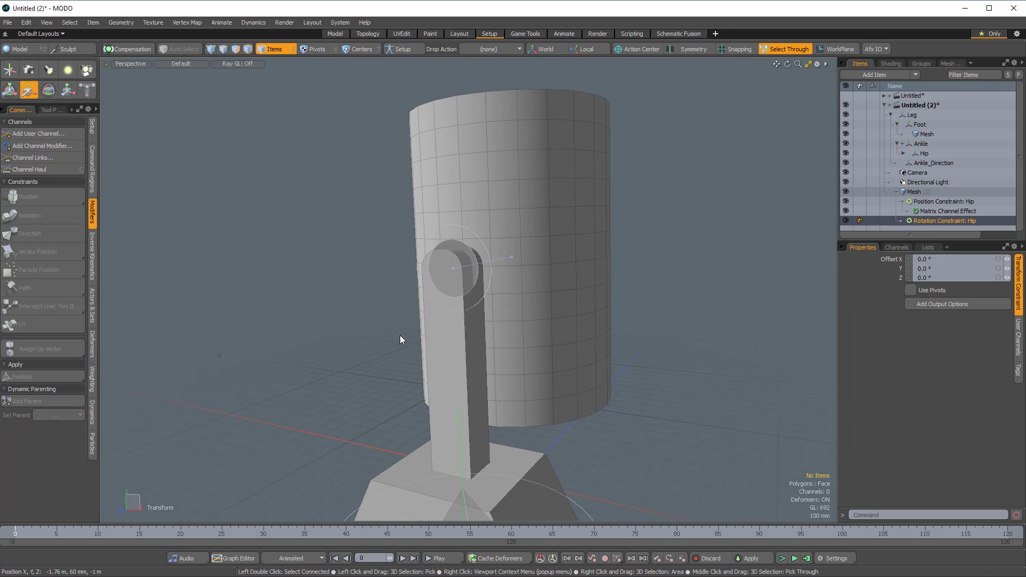
left_click_drag(423, 309, 569, 285, "alt")
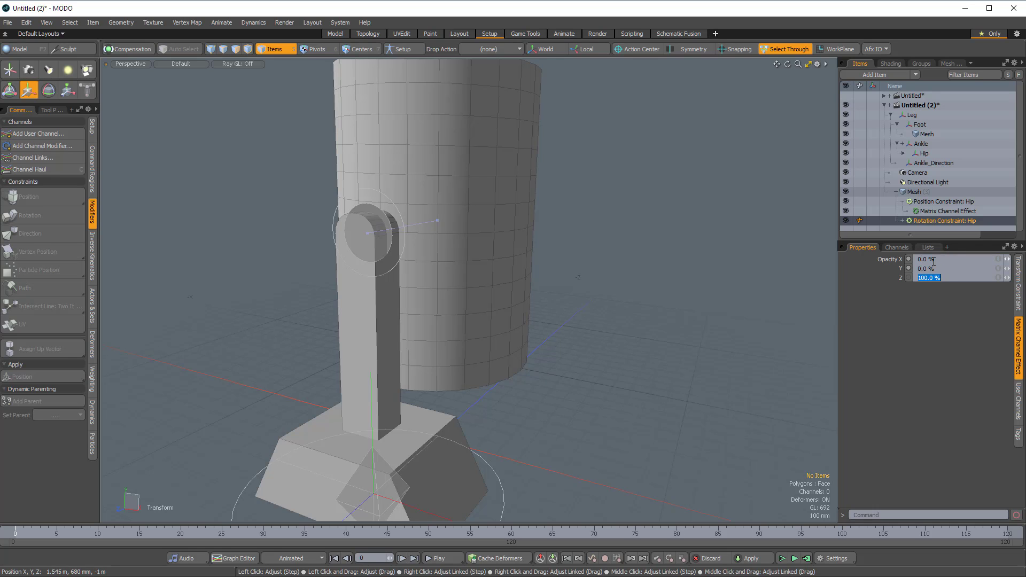
left_click_drag(837, 393, 503, 395, "ctrl+alt")
Step: Select the Foot locator and move it to 205 mm along X to tilt the leg
key("space")
left_click(495, 422)
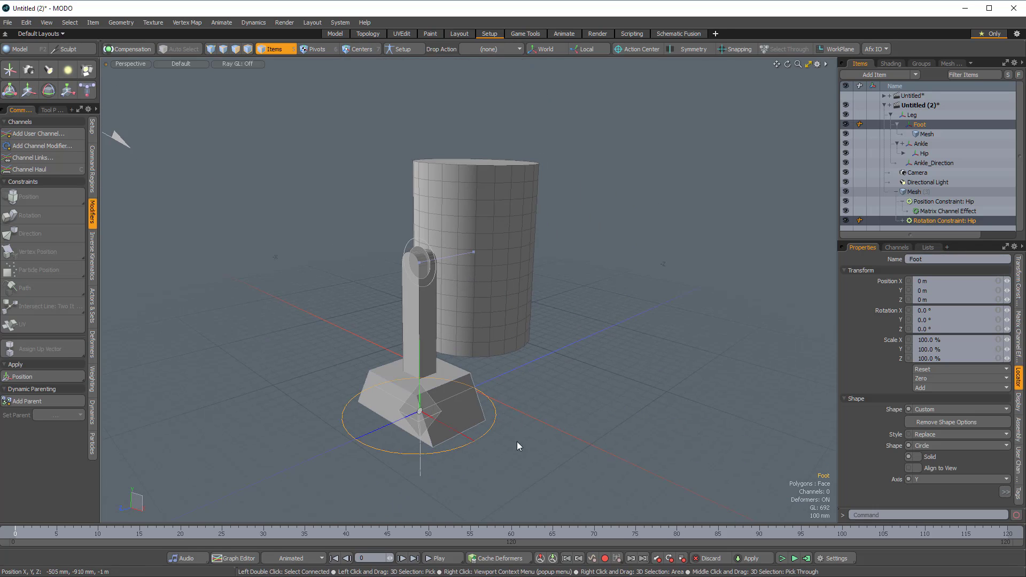
key("w")
mouse_move(531, 450)
left_mouse_down("alt")
mouse_move(504, 442)
mouse_move(554, 451)
mouse_move(428, 406)
mouse_move(533, 437)
left_mouse_up("alt")
left_click_drag(640, 382, 694, 285, "alt")
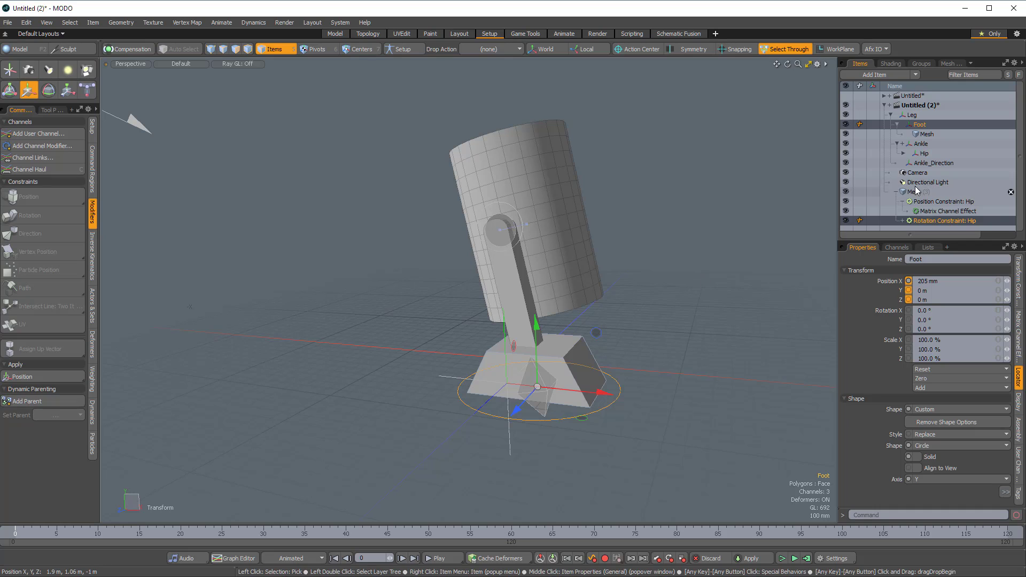
Step: Set the Z opacity of the Rotation constraint's Matrix Channel Effect to 50.5%
left_click(902, 221)
left_click(957, 219)
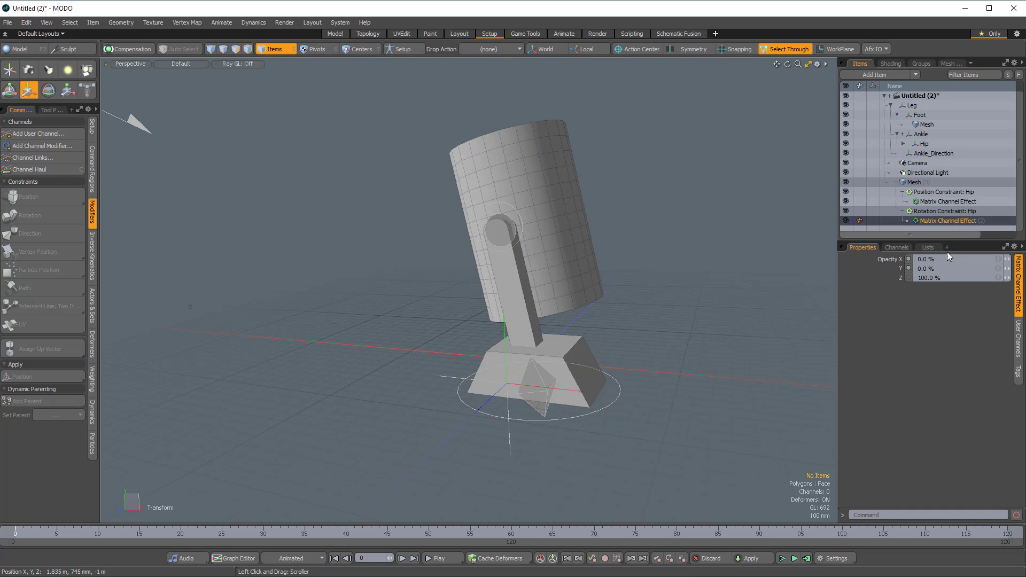
left_click(935, 279)
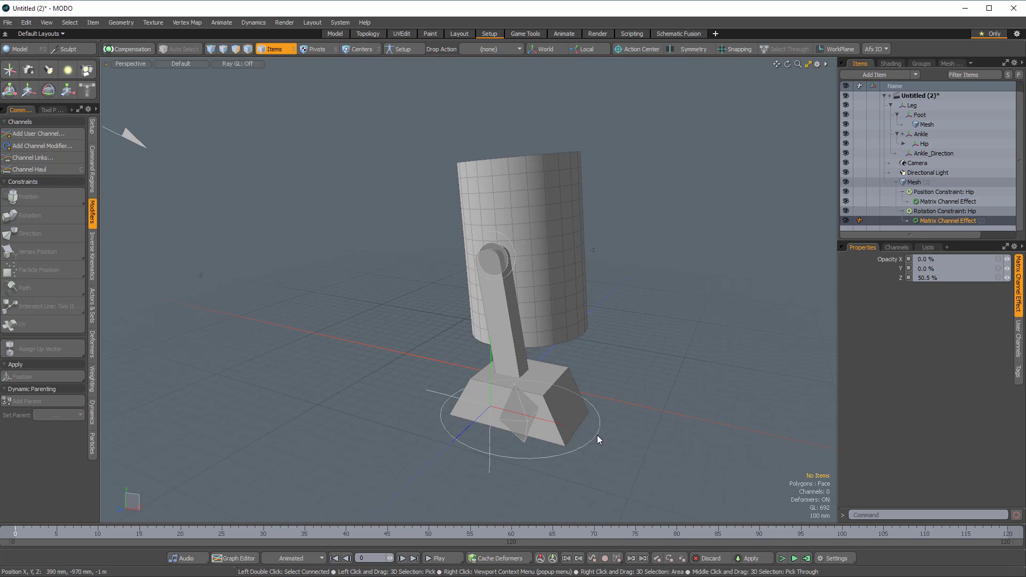
Step: Move the Foot locator to test the reduced body rotation, and undo the move
left_click(599, 431)
mouse_move(575, 429)
left_mouse_down()
mouse_move(497, 406)
mouse_move(533, 405)
mouse_move(628, 440)
mouse_move(478, 420)
mouse_move(611, 435)
mouse_move(572, 426)
left_mouse_up()
key("ctrl+z")
key("ctrl+z")
key("ctrl+z")
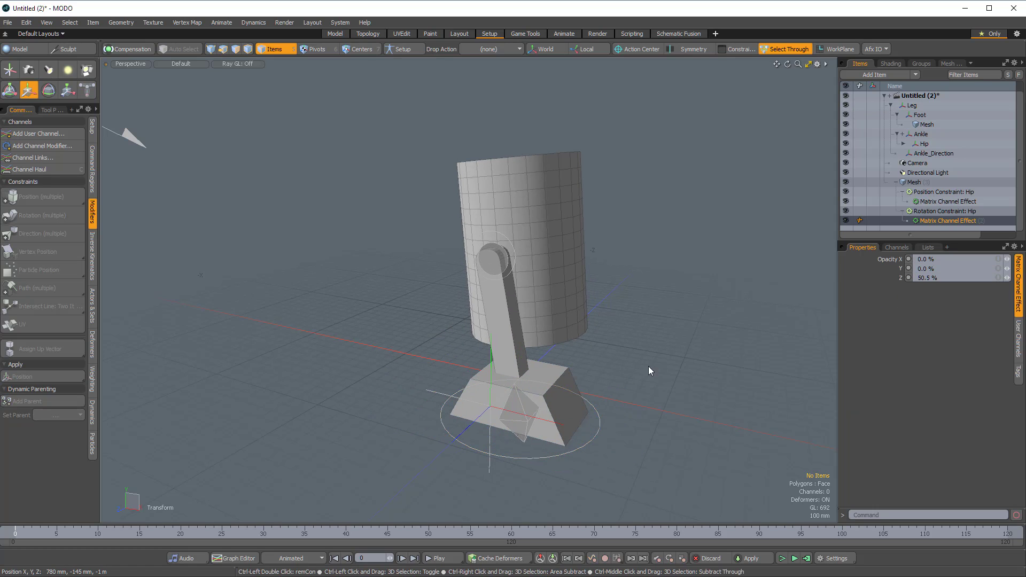
left_click_drag(628, 362, 574, 400, "alt")
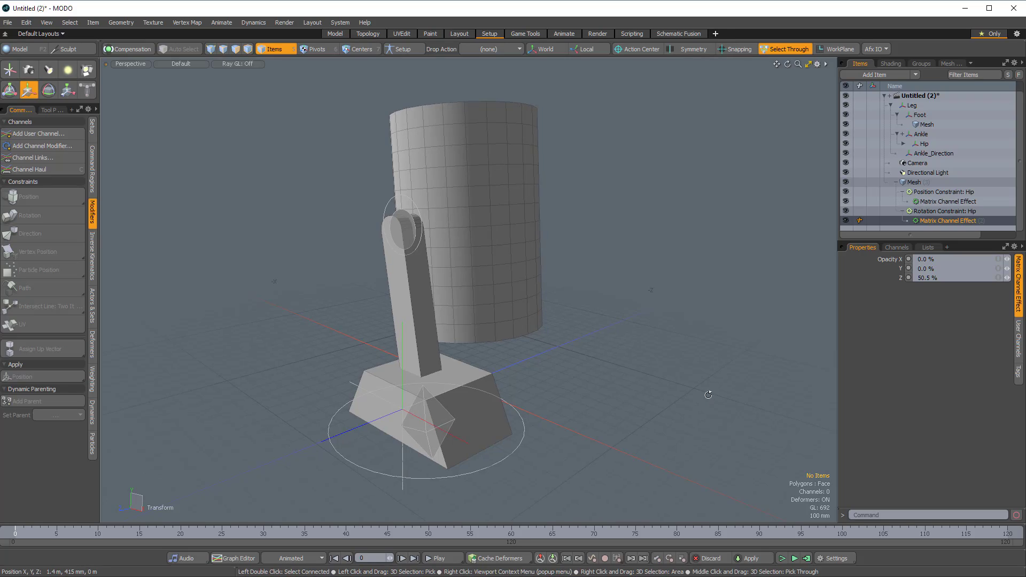